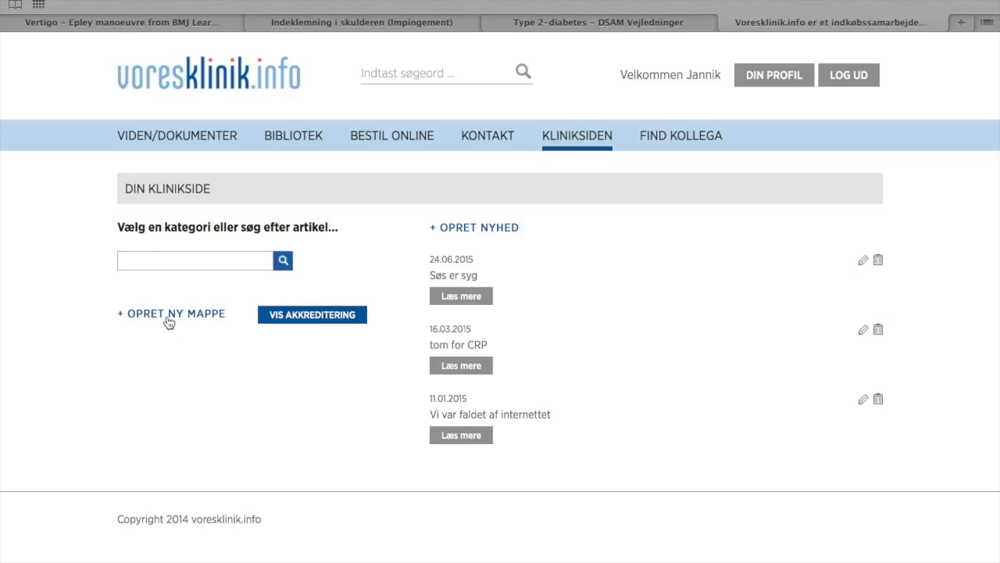
# - Create a folder named "Ny mappe" readable by Læger, Indehavere, Praksispersonale and Klinikmanager
pyautogui.click(168, 319)
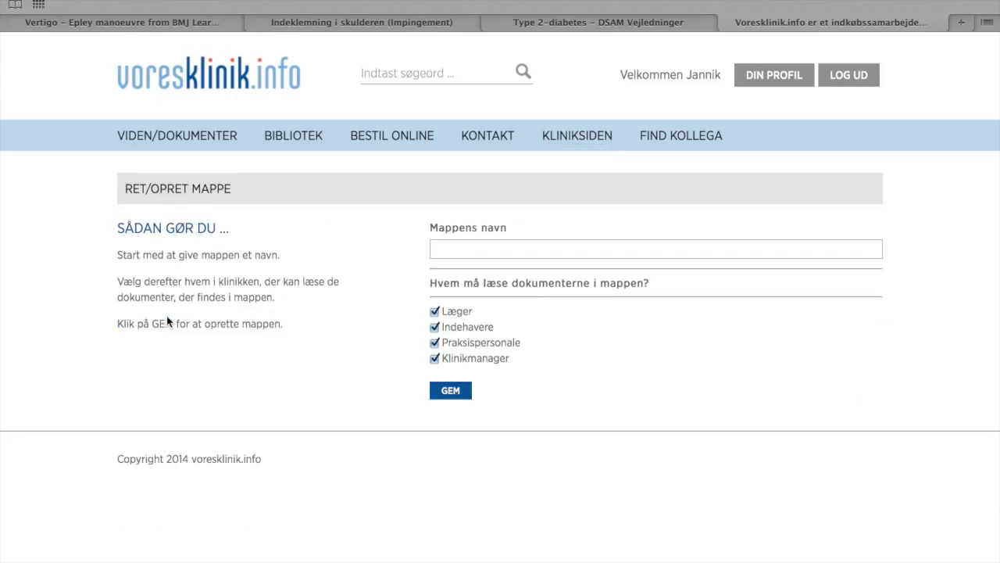
pyautogui.click(438, 247)
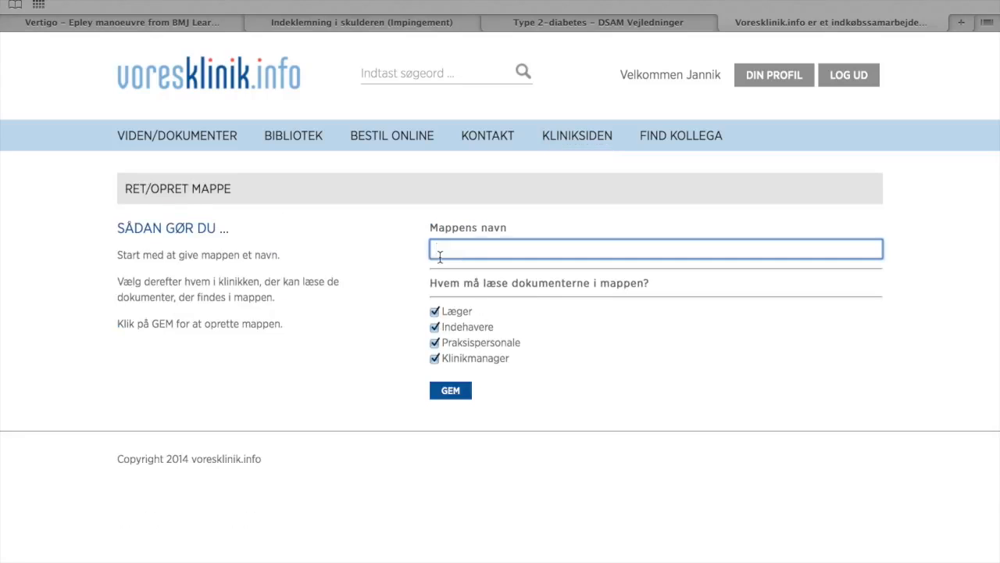
pyautogui.write('Ny mappe')
pyautogui.click(436, 359)
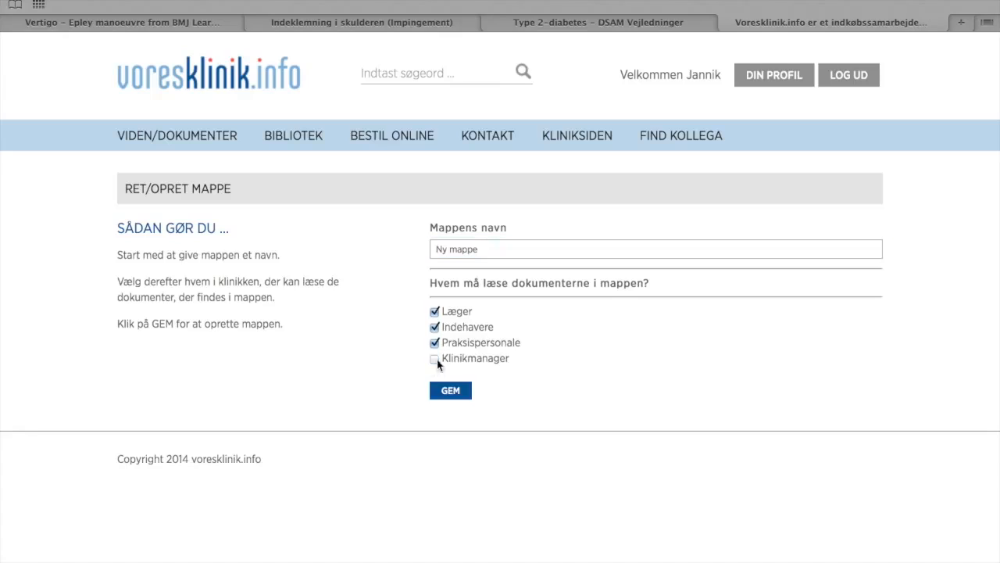
pyautogui.click(436, 312)
pyautogui.click(436, 312)
pyautogui.click(435, 358)
pyautogui.click(450, 394)
# - Create a second main folder named "en til ny mappe" with all reader groups kept selected
pyautogui.click(172, 344)
pyautogui.click(453, 250)
pyautogui.write('en til n')
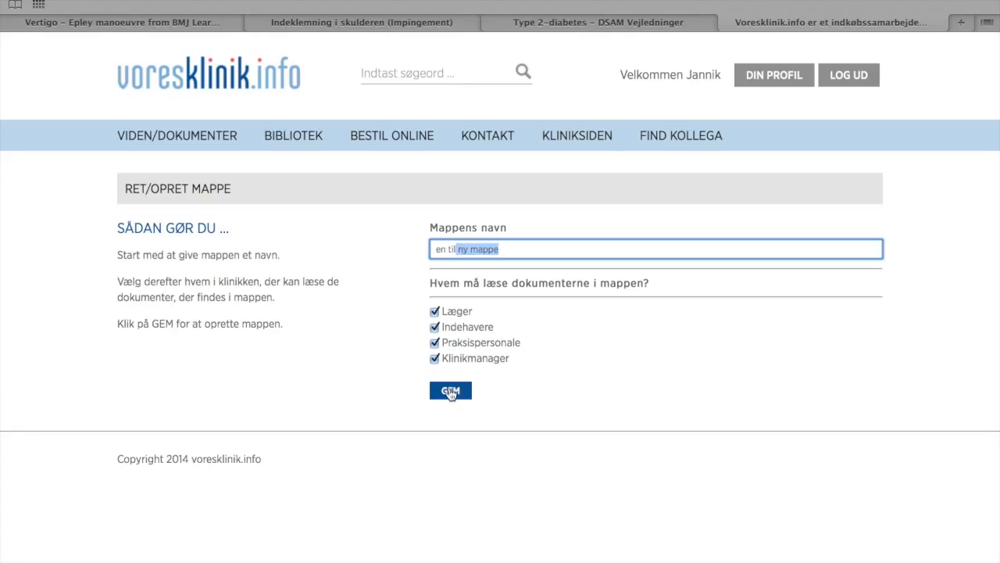
pyautogui.click(451, 393)
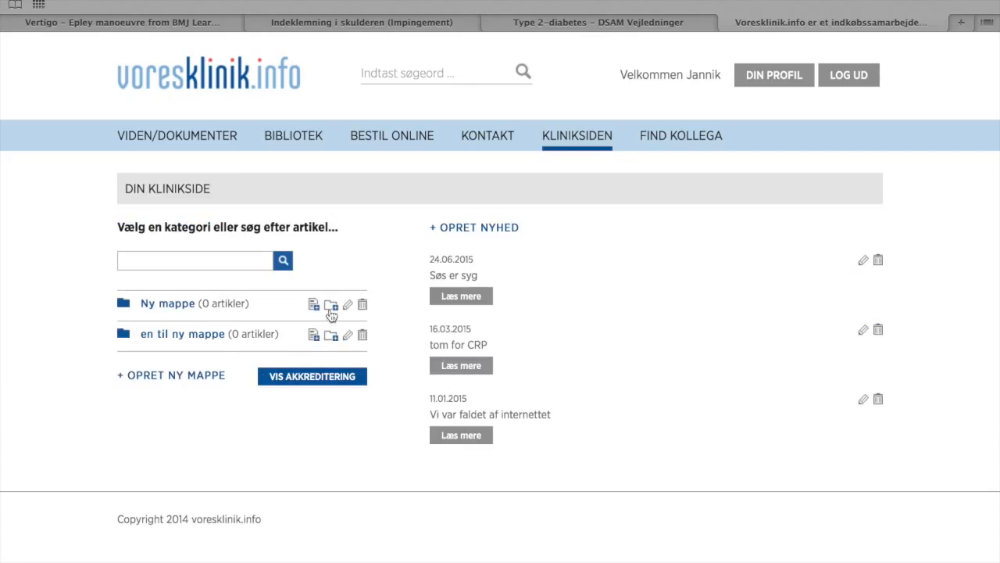
# - Create a subfolder named "Undermapper" inside "Ny mappe" with all reader groups kept selected
pyautogui.click(331, 305)
pyautogui.click(465, 250)
pyautogui.write('Undermapper')
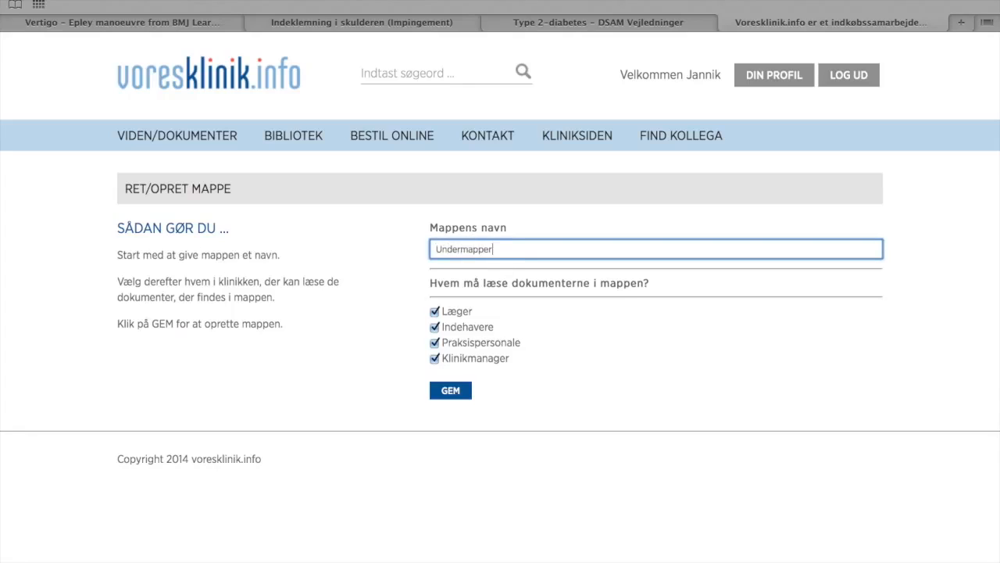
pyautogui.click(451, 391)
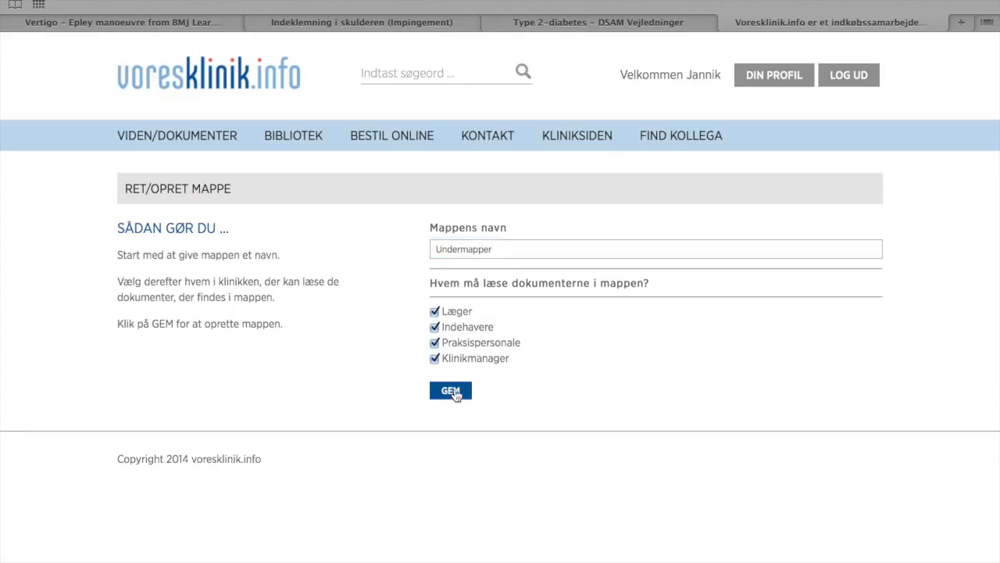
# - Create another subfolder named "Endnu en" inside "Ny mappe" with all reader groups kept selected
pyautogui.click(332, 305)
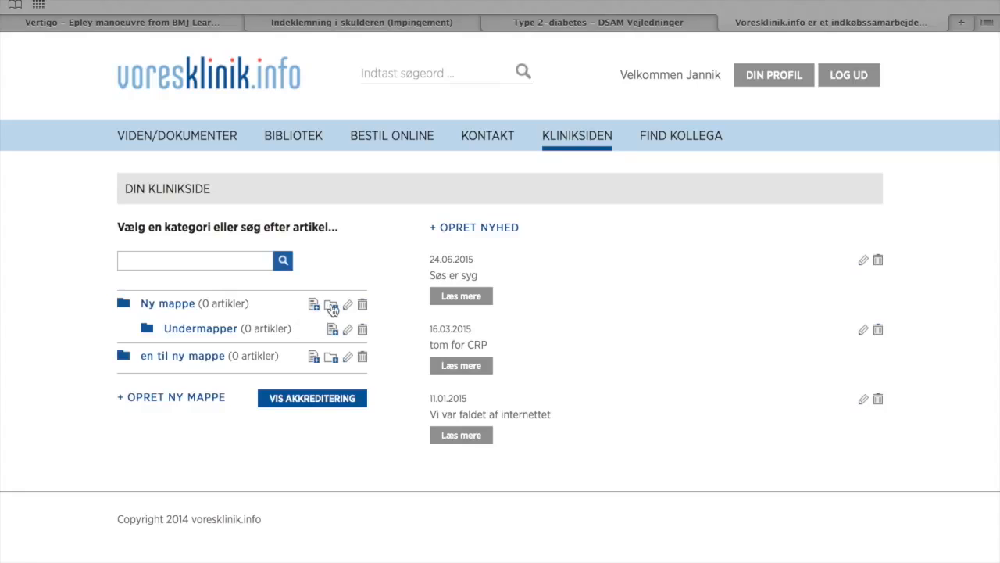
pyautogui.click(443, 252)
pyautogui.write('Endnu en')
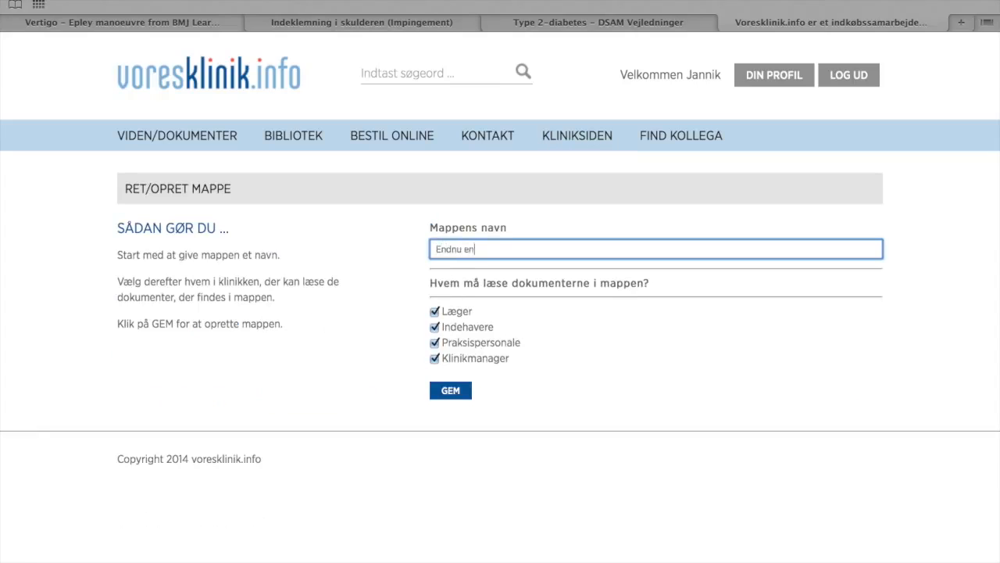
pyautogui.click(460, 392)
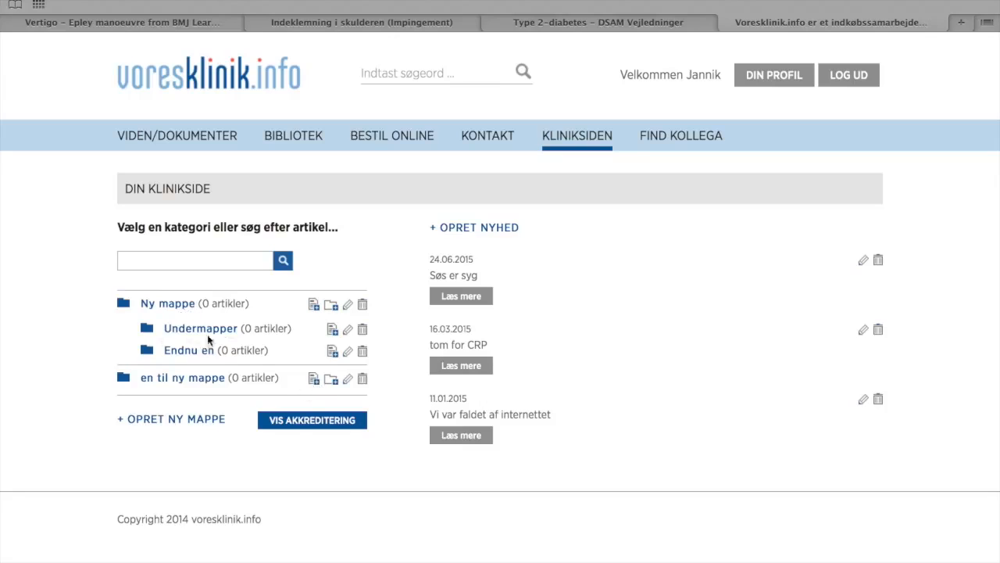
# - Start a new document in the "Undermapper" subfolder and attach the file Samleopg%c3%b8relse-34.pdf from Overførsler
pyautogui.click(333, 330)
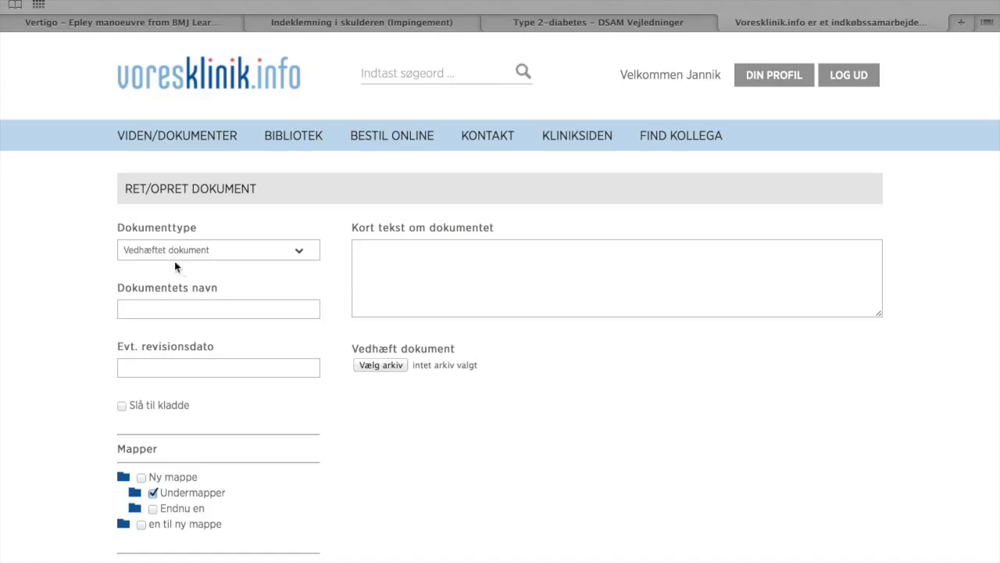
pyautogui.click(380, 364)
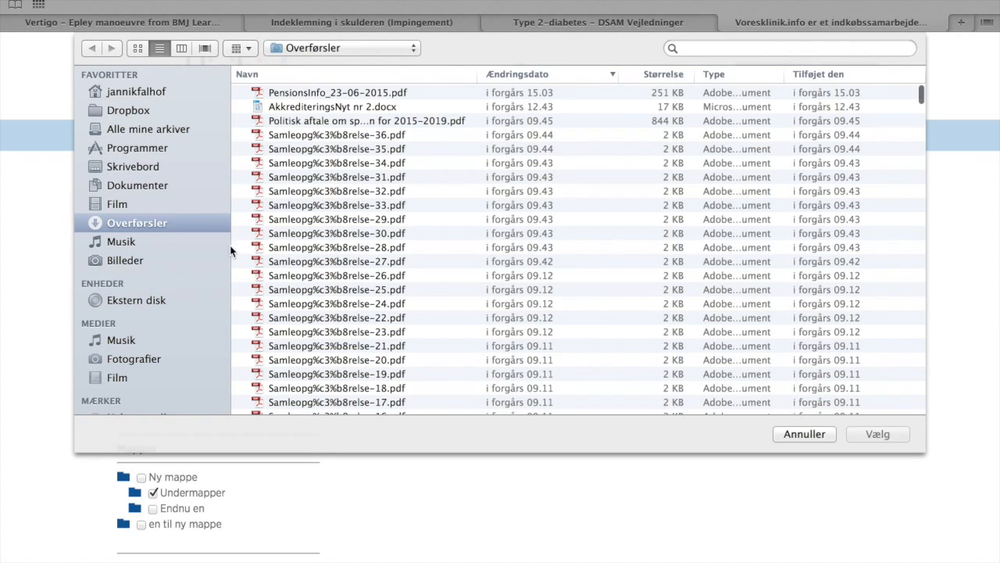
pyautogui.scroll(-4, 318, 208)
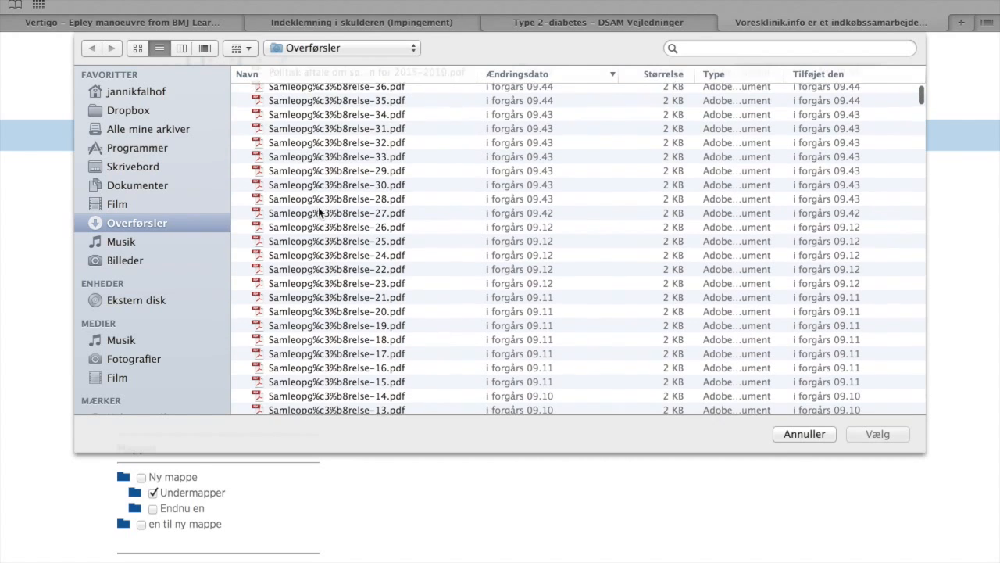
pyautogui.scroll(-2, 318, 207)
pyautogui.scroll(6, 318, 207)
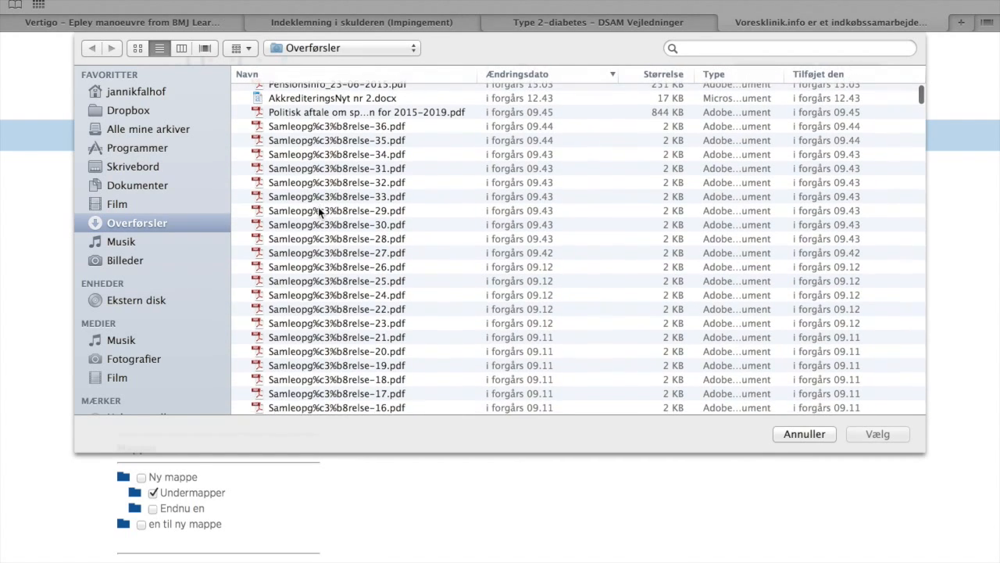
pyautogui.scroll(-3, 295, 141)
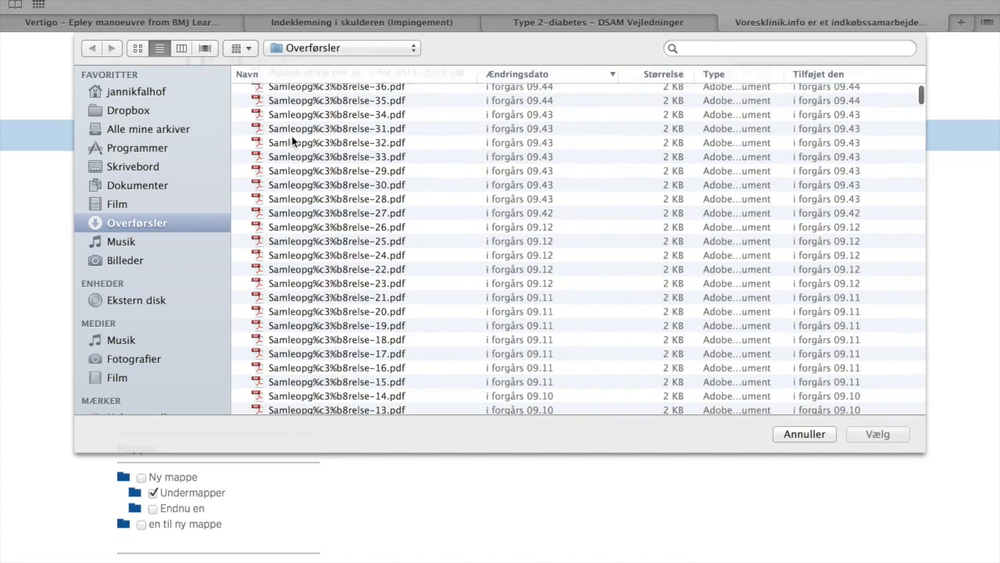
pyautogui.click(281, 106)
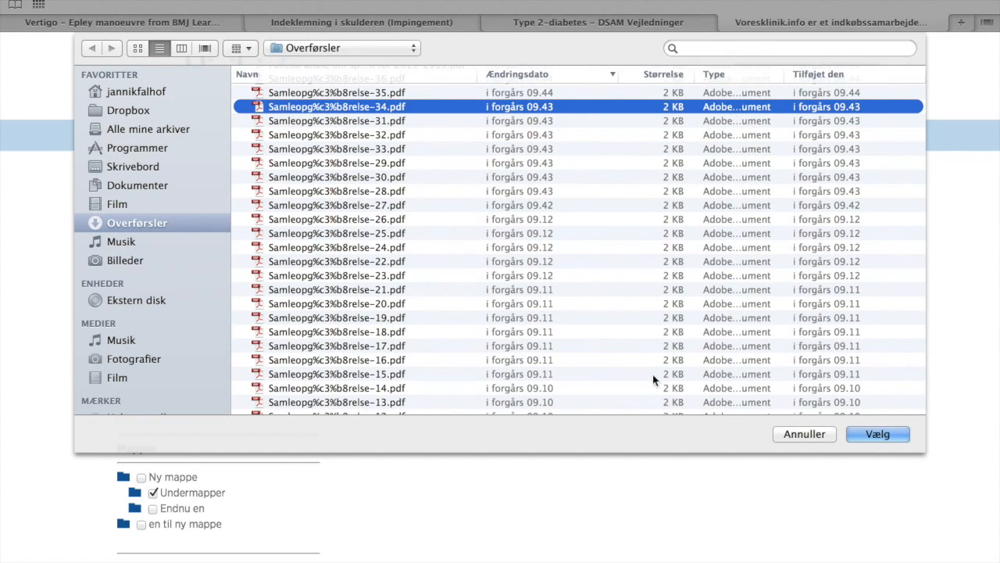
pyautogui.click(882, 430)
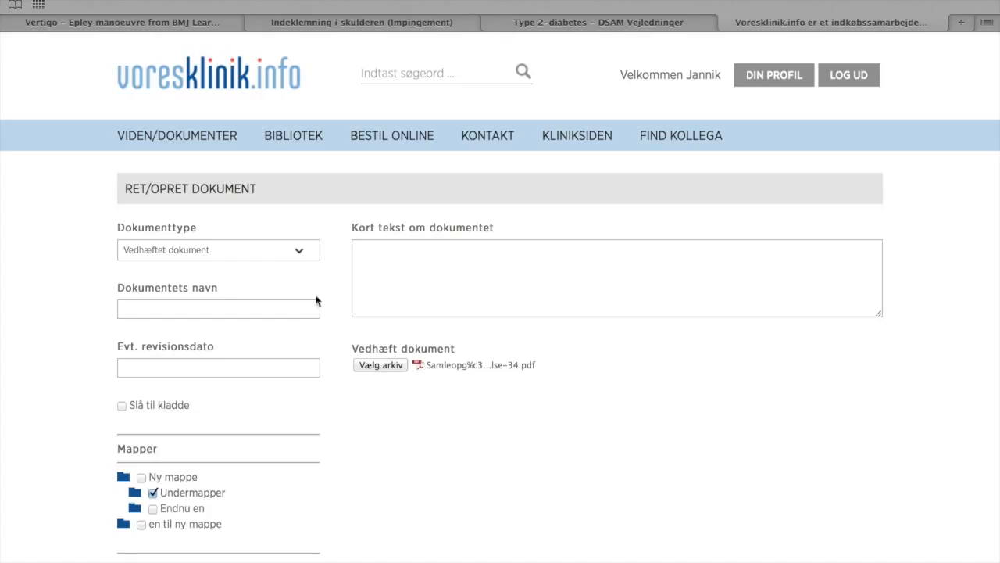
# - Change the document type to "Indtast dokument" and place the cursor in the document text editor
pyautogui.click(300, 254)
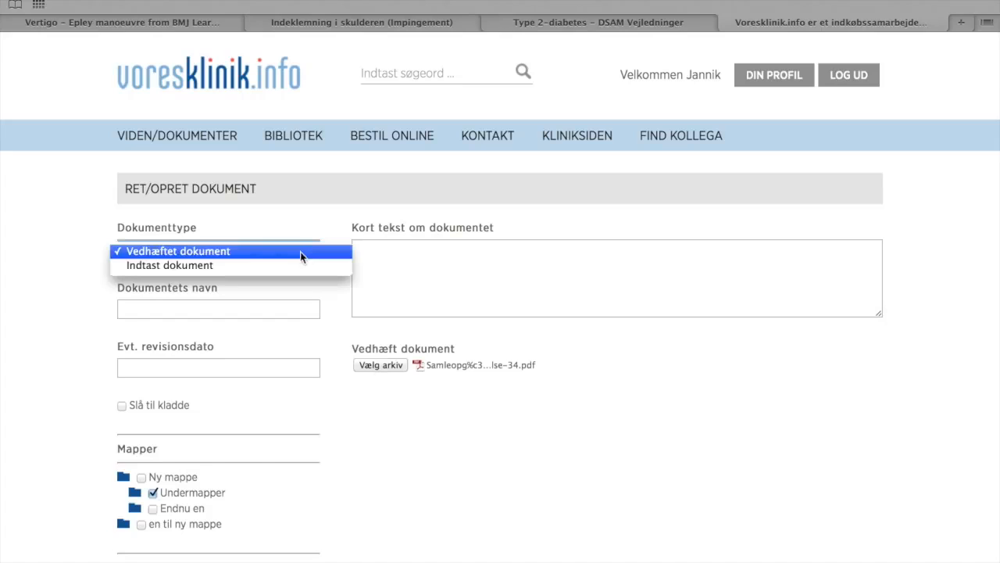
pyautogui.click(162, 265)
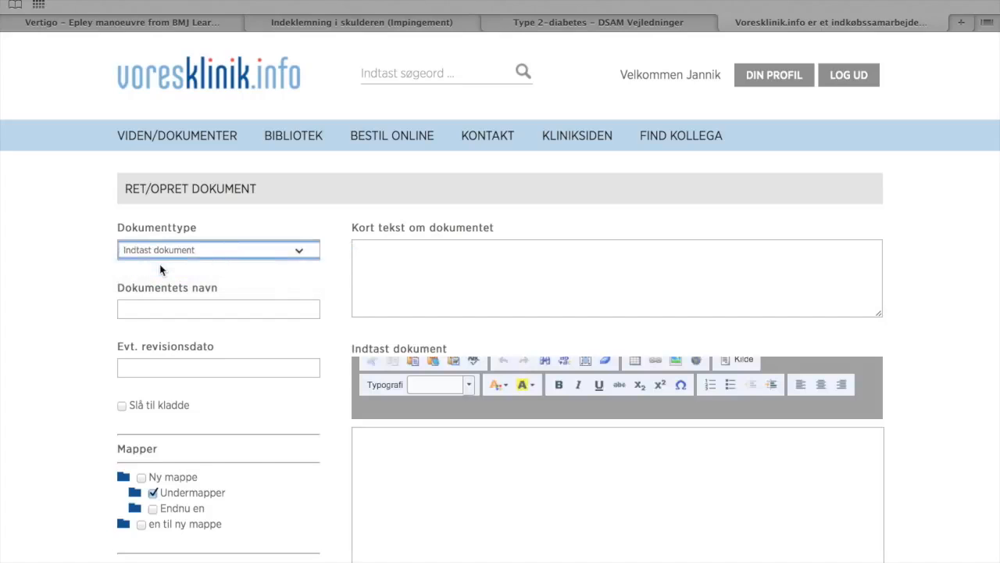
pyautogui.click(380, 438)
pyautogui.write('snsnsnsn')
pyautogui.press('BackSpace')
pyautogui.press('BackSpace')
pyautogui.press('BackSpace')
pyautogui.press('BackSpace')
pyautogui.press('BackSpace')
pyautogui.press('BackSpace')
pyautogui.press('BackSpace')
pyautogui.press('BackSpace')
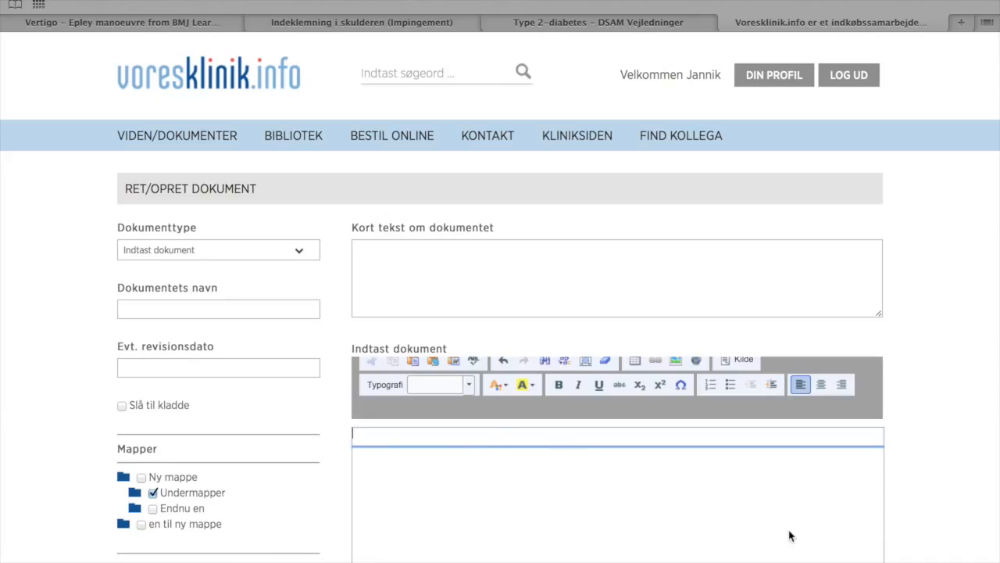
pyautogui.moveTo(830, 561)
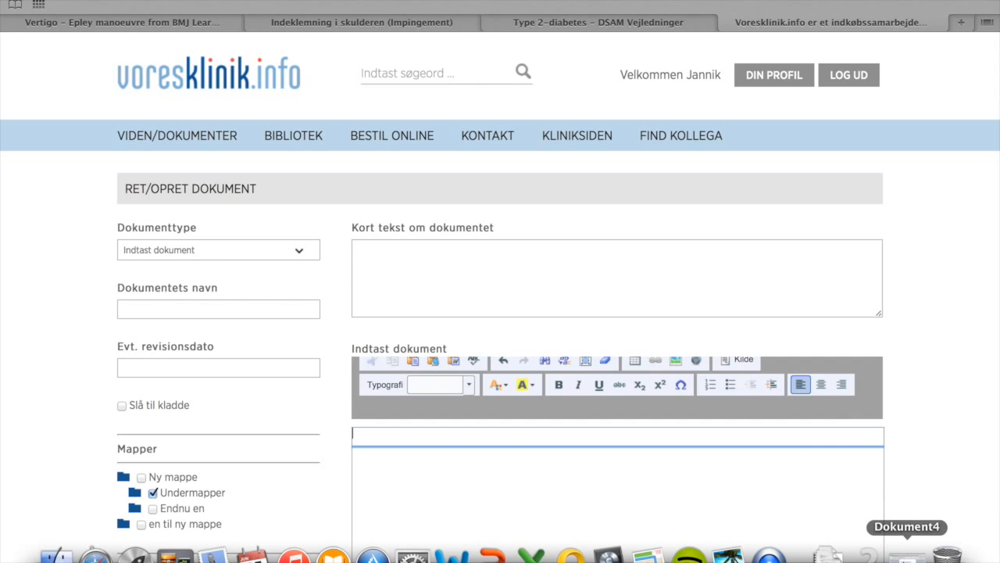
pyautogui.click(906, 555)
pyautogui.press('super+a')
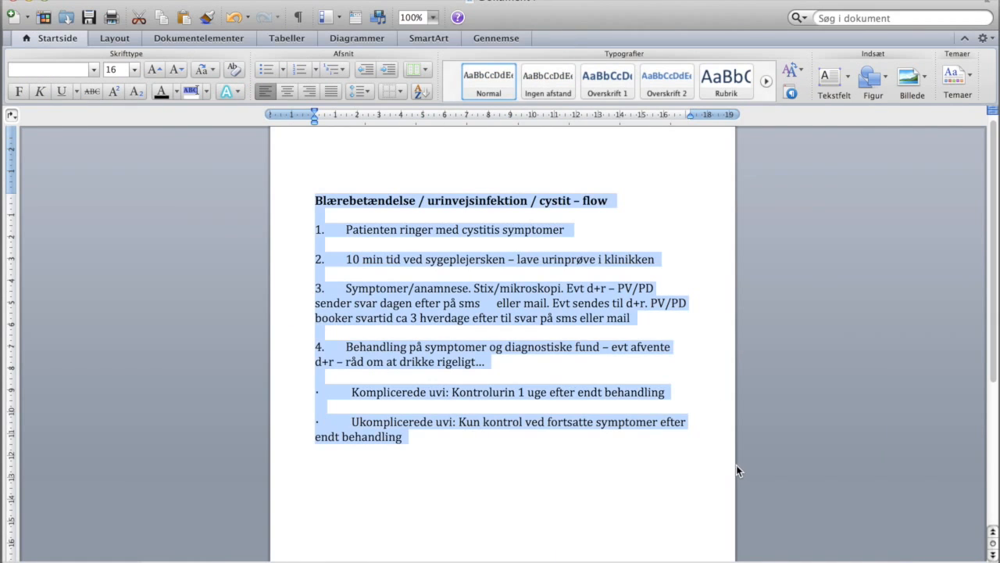
# - Switch to the Word document "2.1 Retningslinje for patientidentifikation1-3.docx" and copy its entire text
pyautogui.hotkey('ctrl', 'Up')
pyautogui.click(927, 342)
pyautogui.press('super+a')
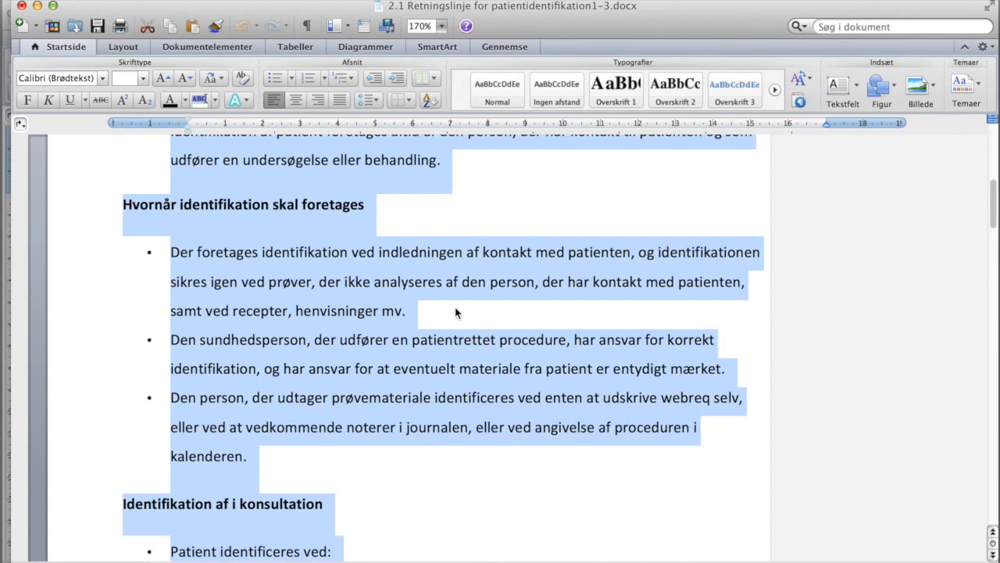
pyautogui.scroll(3, 456, 313)
pyautogui.scroll(5, 457, 313)
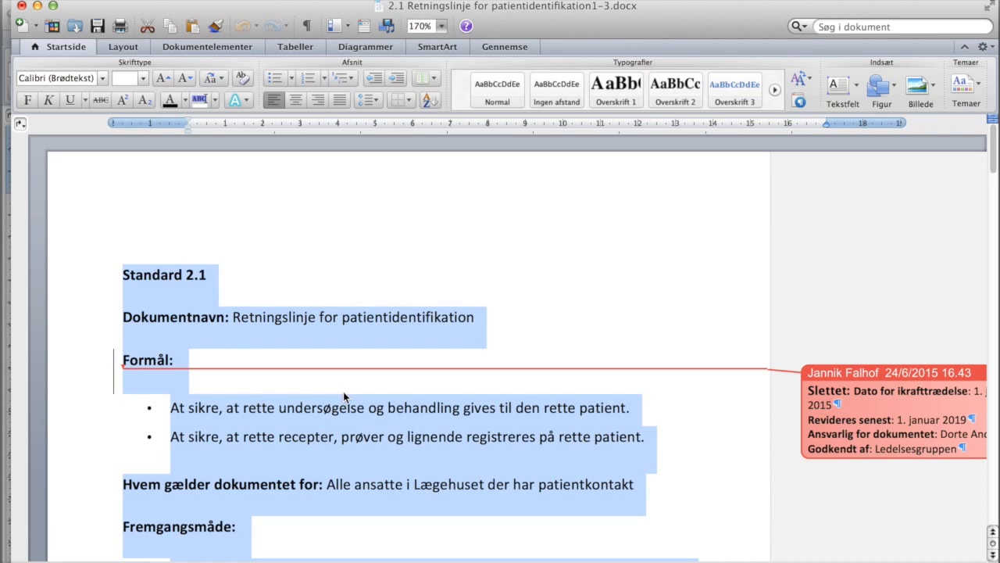
pyautogui.scroll(-3, 343, 391)
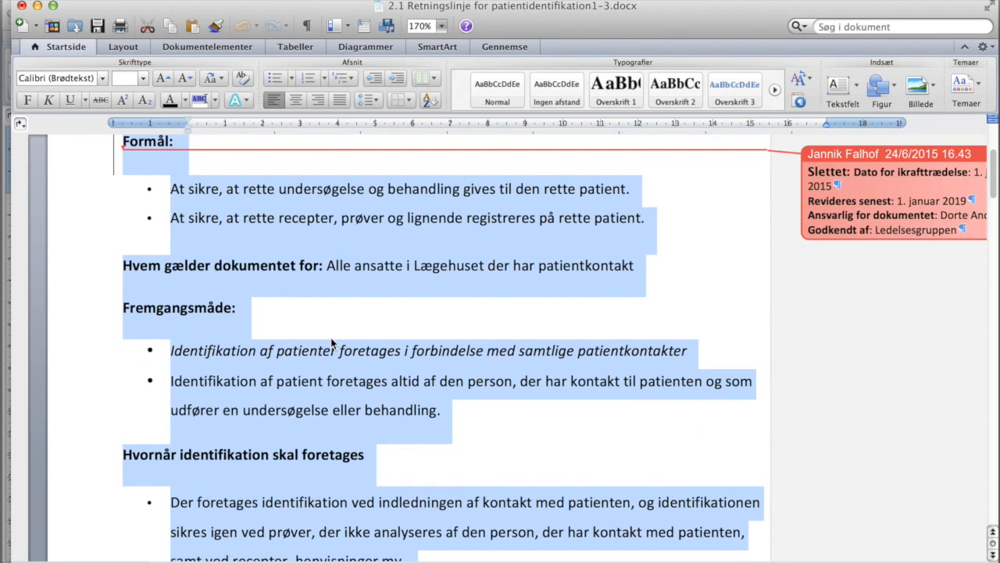
pyautogui.scroll(2, 308, 326)
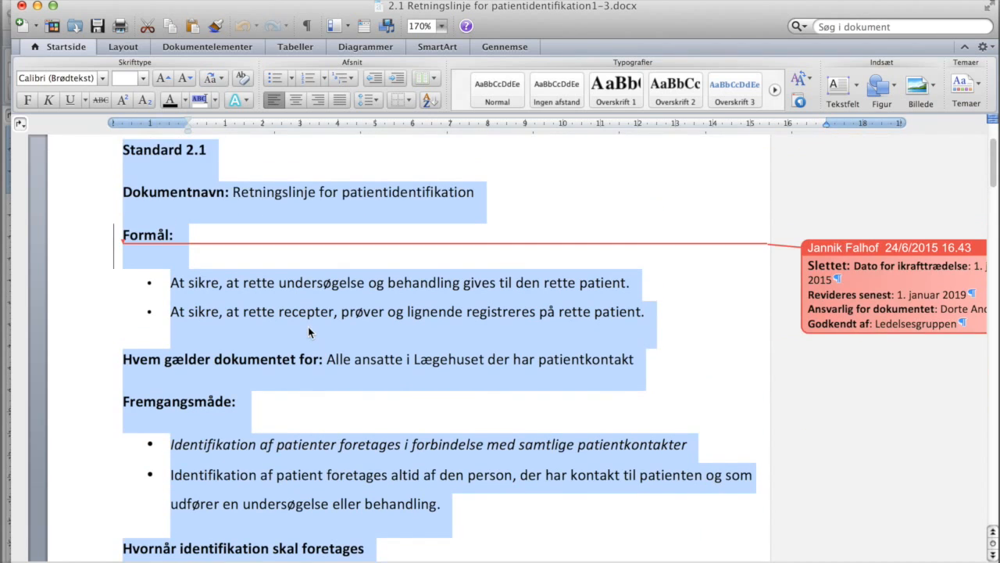
pyautogui.rightClick(260, 313)
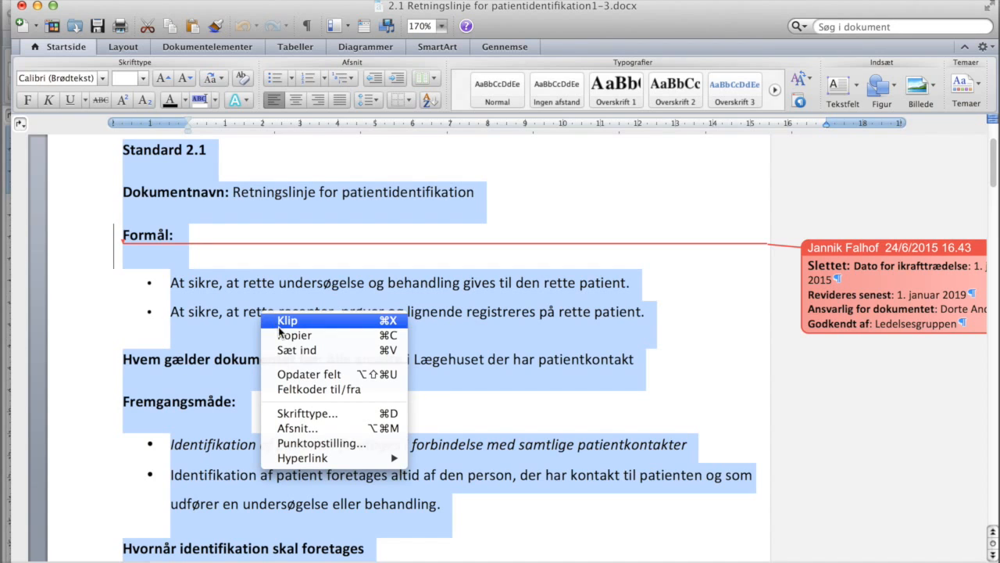
pyautogui.click(287, 335)
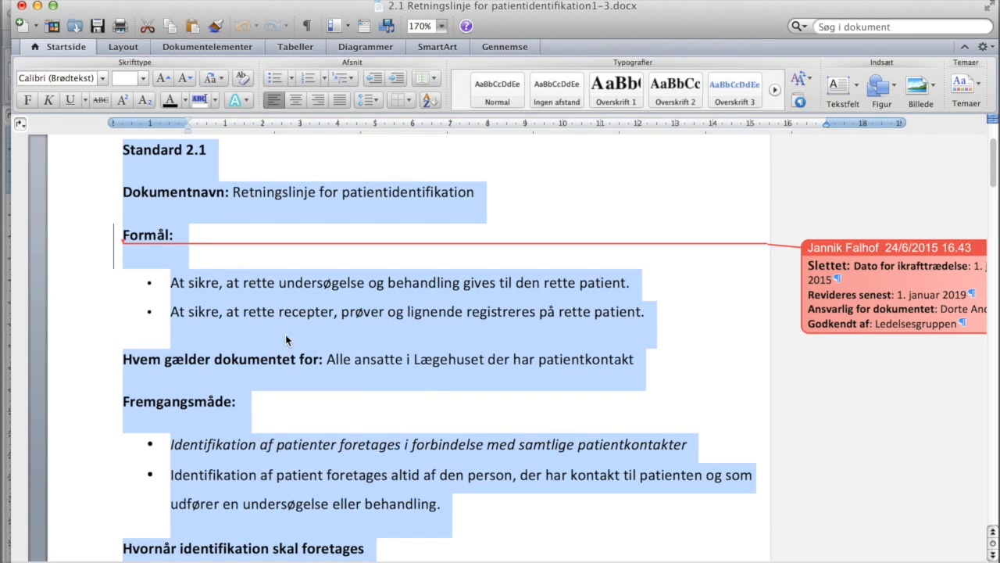
# - Return to the document form in Safari and paste the copied guideline into the "Indtast dokument" editor
pyautogui.hotkey('ctrl', 'Up')
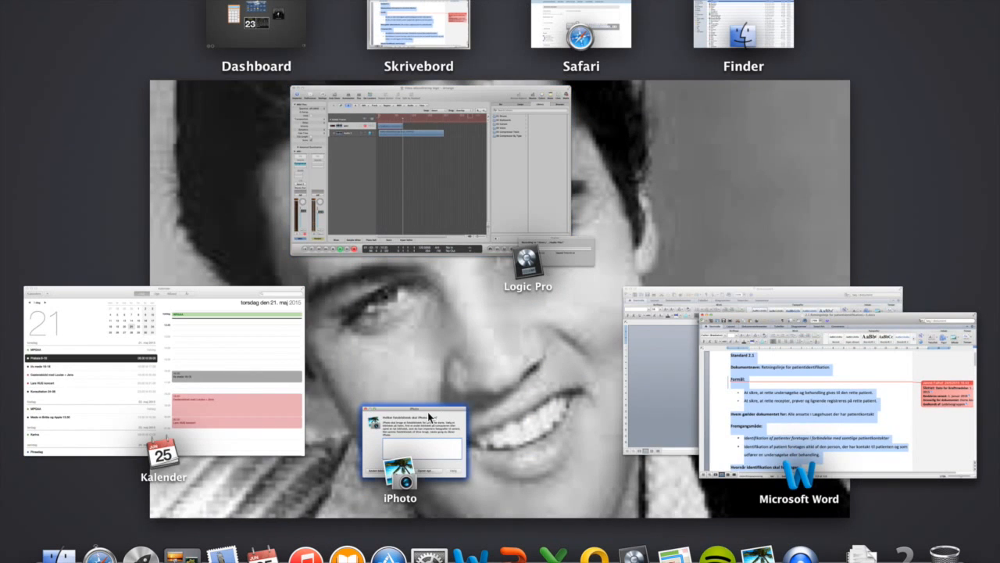
pyautogui.click(579, 23)
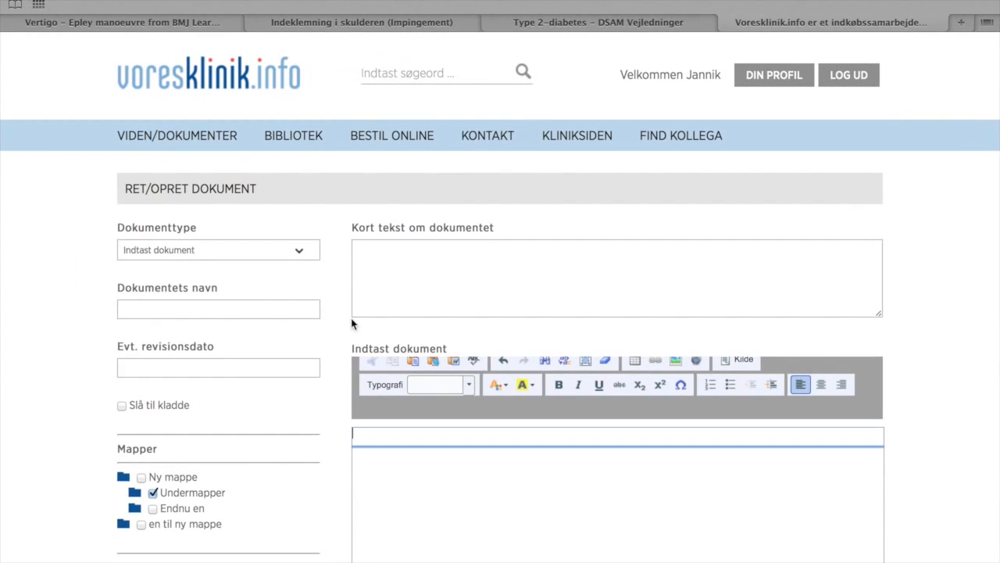
pyautogui.click(366, 433)
pyautogui.press('super+v')
pyautogui.scroll(-1, 456, 482)
pyautogui.scroll(2, 457, 482)
pyautogui.scroll(-1, 458, 478)
pyautogui.scroll(1, 458, 481)
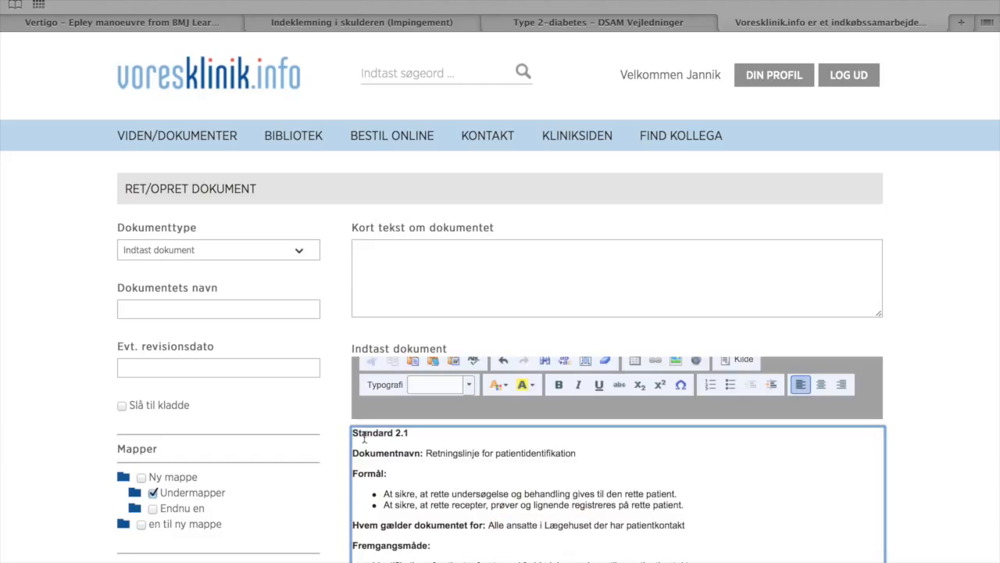
pyautogui.click(357, 465)
pyautogui.press('BackSpace')
pyautogui.press('Return')
pyautogui.scroll(-1, 411, 470)
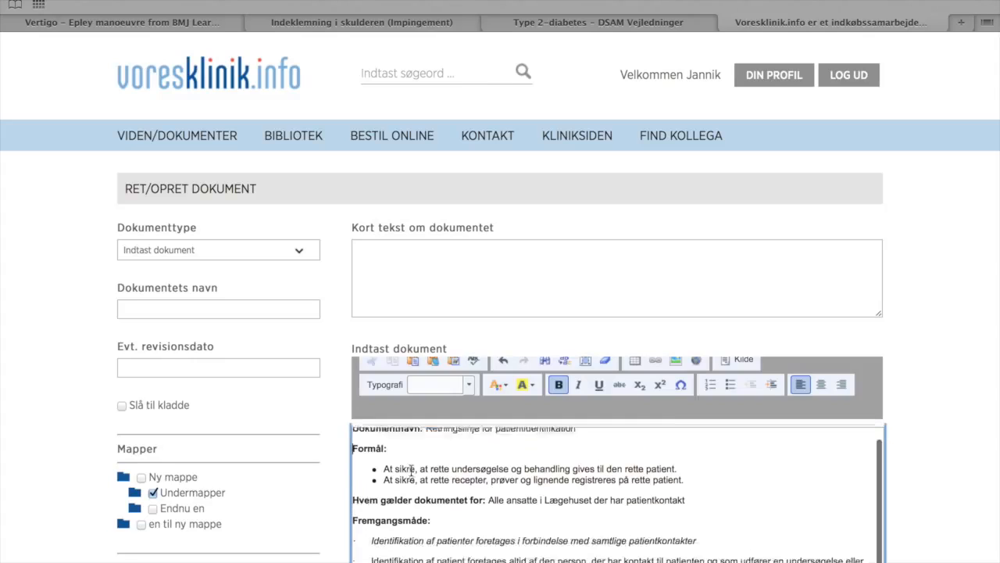
pyautogui.scroll(1, 410, 470)
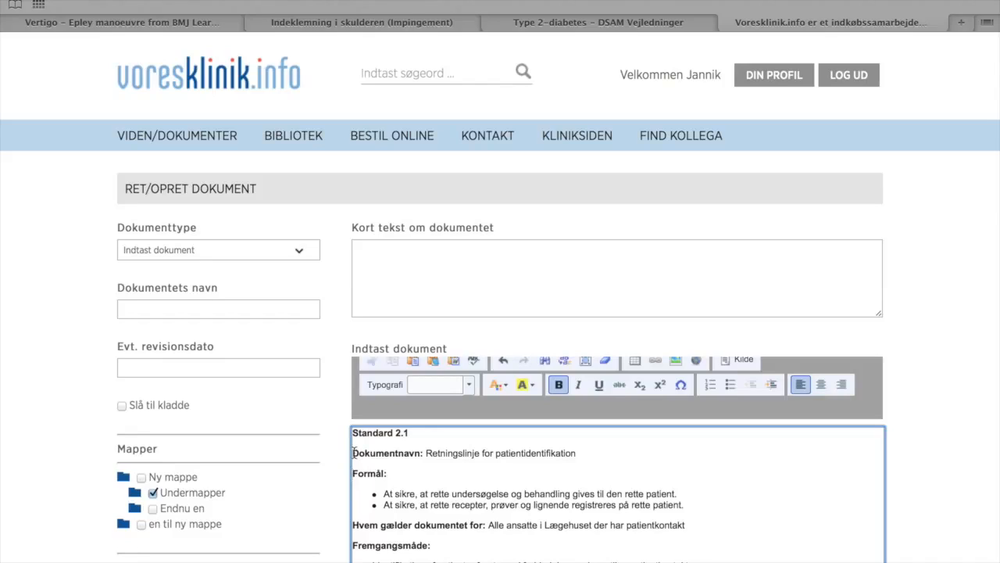
# - Select the "Dokumentnavn: Retningslinje for patientidentifikation" line and copy the web address of the DSAM "Type 2-diabetes" page
pyautogui.moveTo(354, 452); pyautogui.dragTo(582, 451)
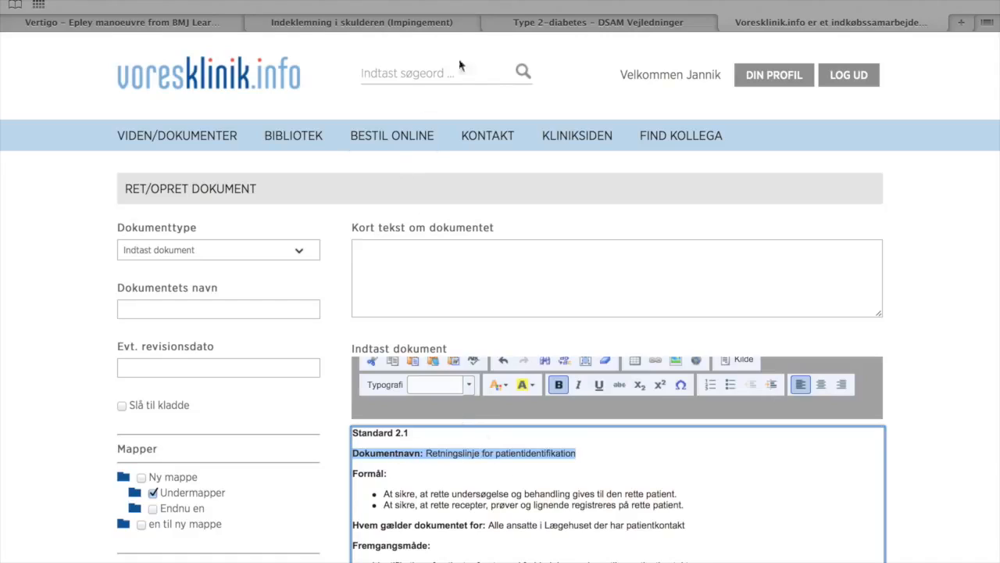
pyautogui.click(541, 23)
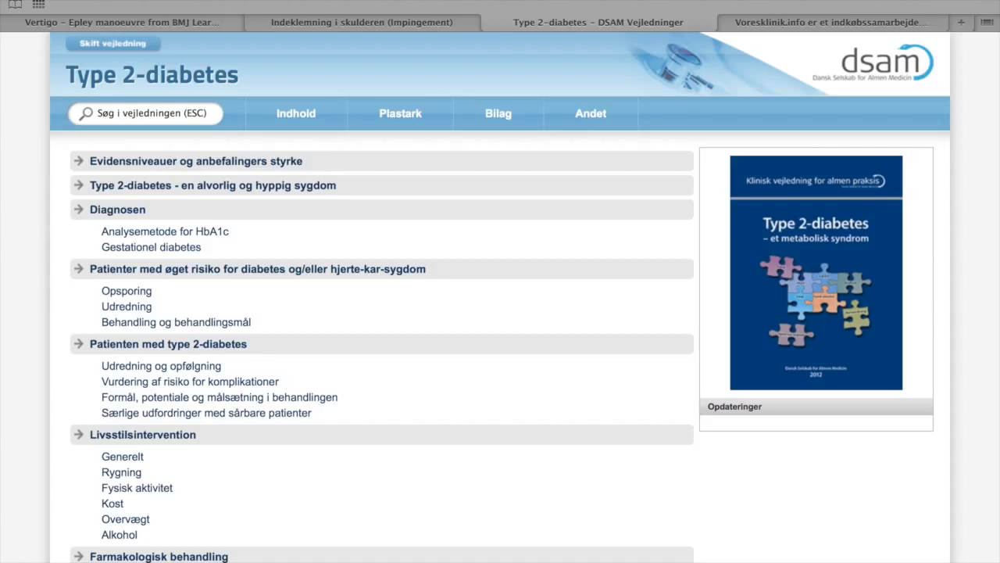
pyautogui.click(763, 23)
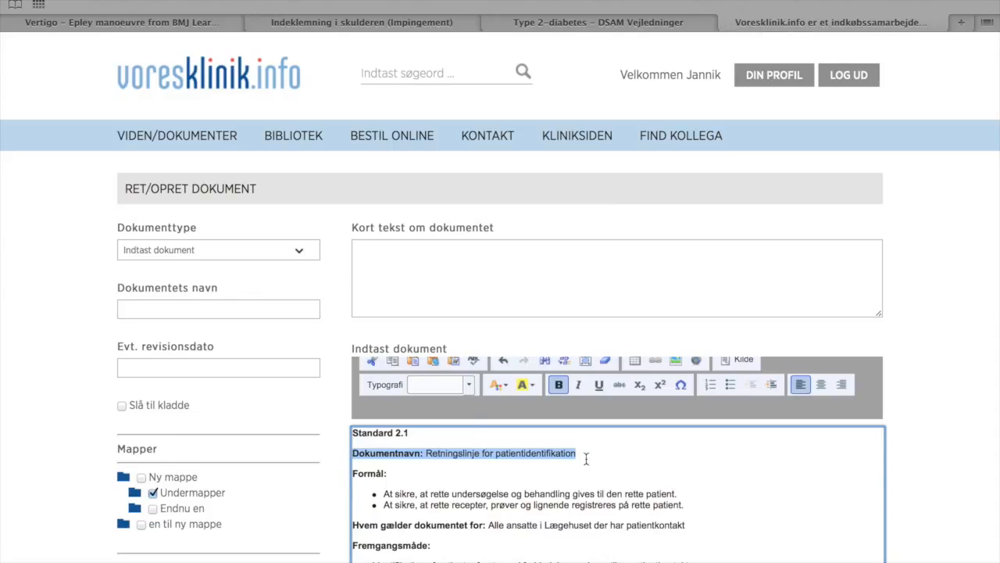
pyautogui.click(657, 363)
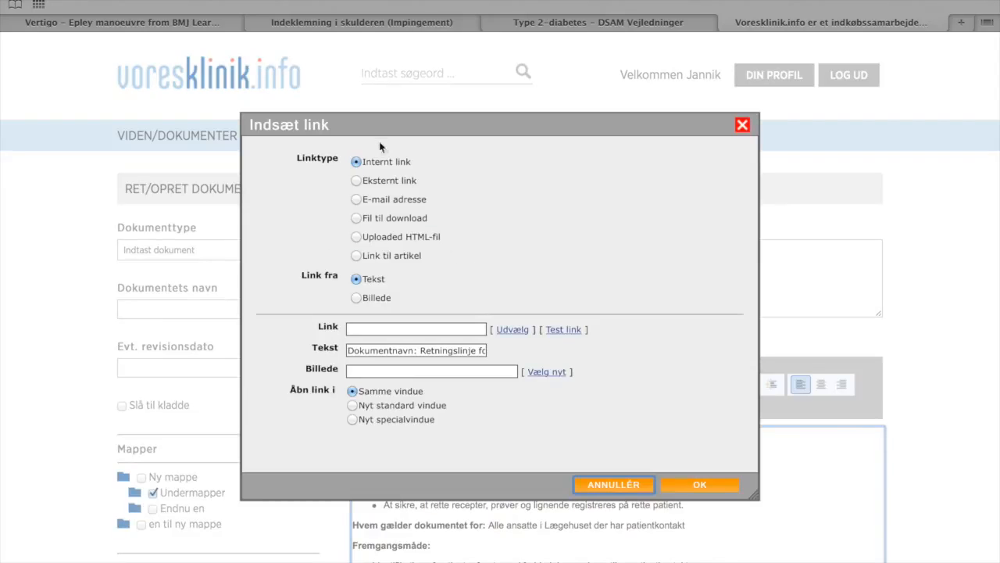
pyautogui.click(356, 181)
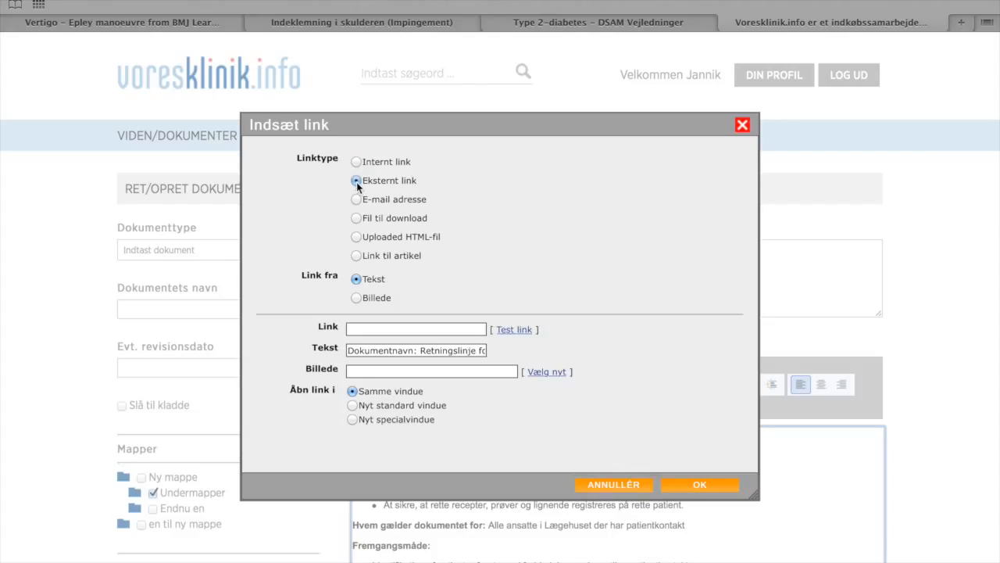
pyautogui.click(350, 329)
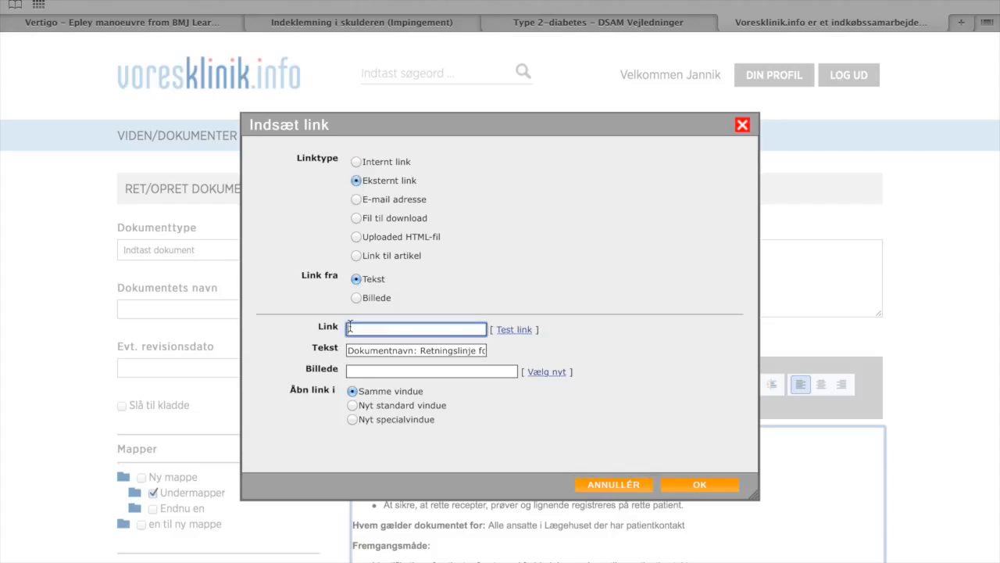
pyautogui.press('super+v')
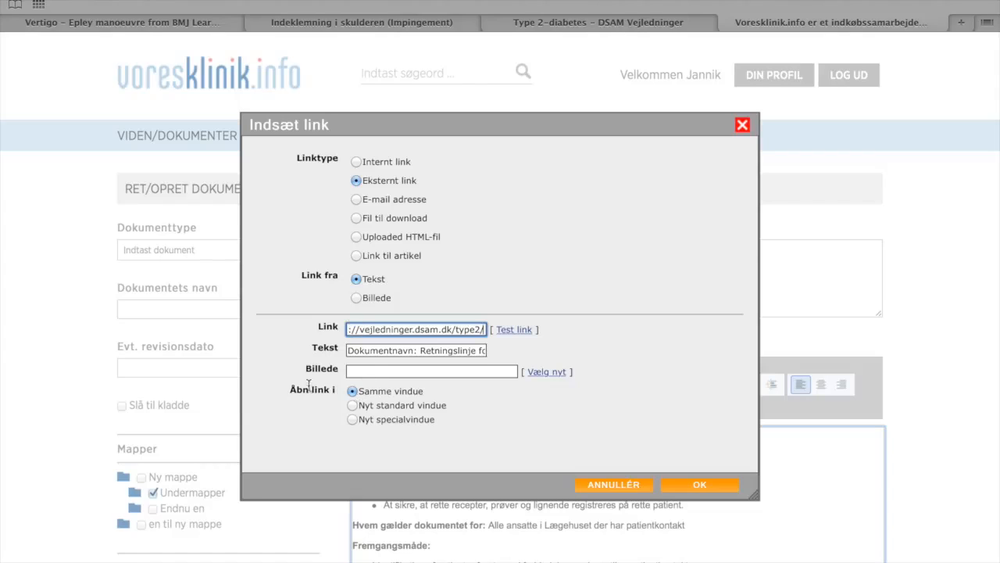
pyautogui.click(353, 404)
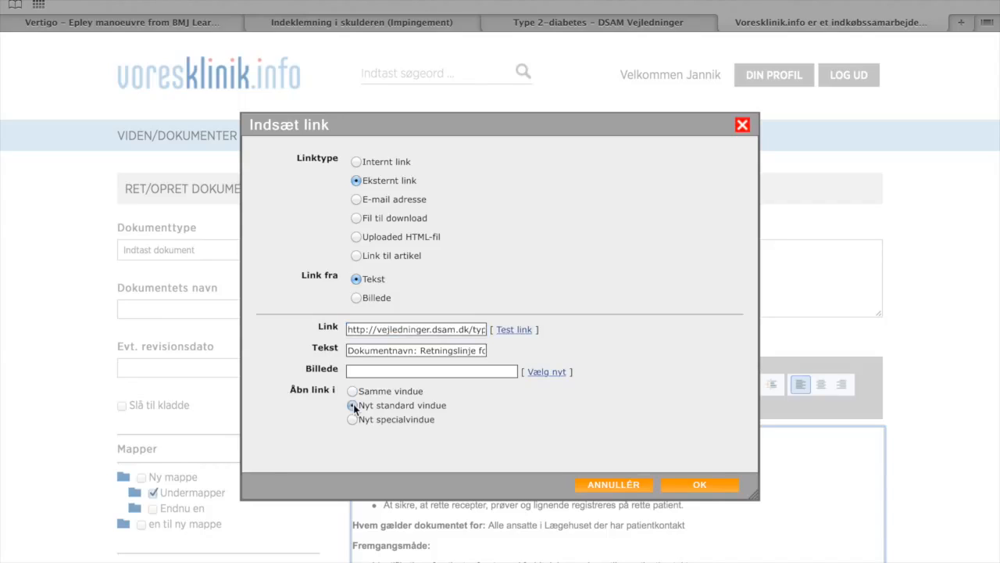
pyautogui.click(697, 485)
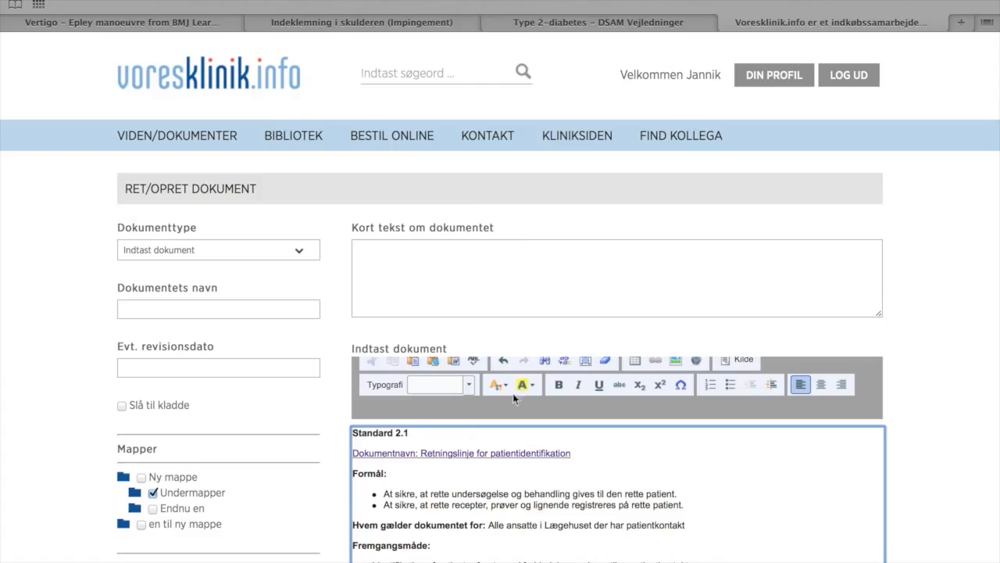
# - Briefly play and pause the YouTube video "Vertigo - Epley manoeuvre from BMJ Learning", and return to the document form
pyautogui.click(192, 22)
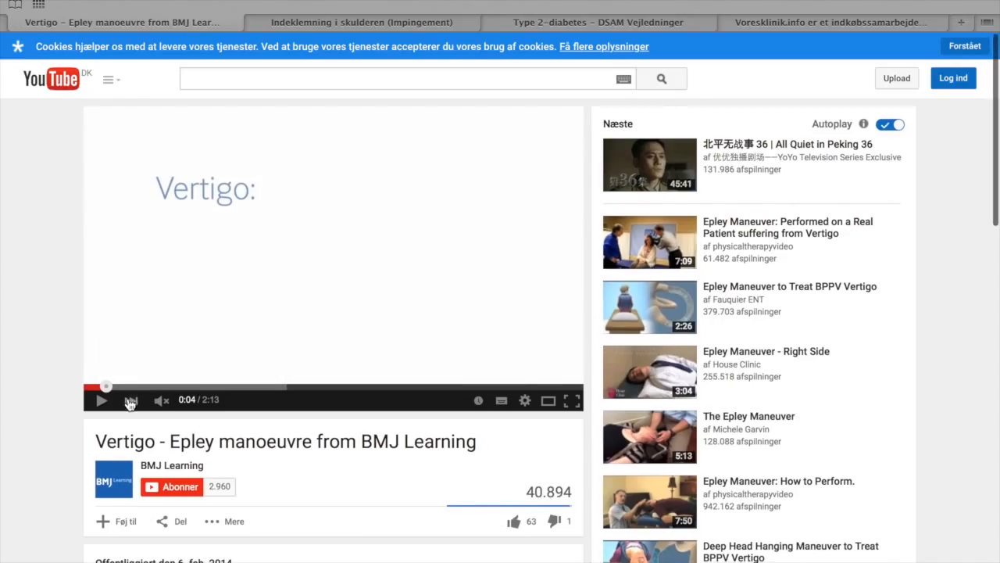
pyautogui.click(104, 401)
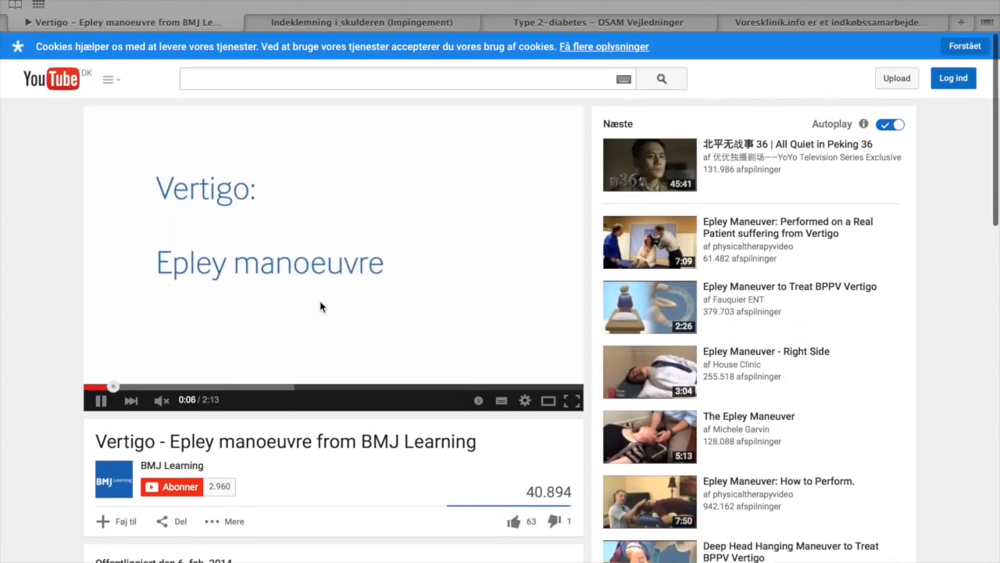
pyautogui.click(101, 401)
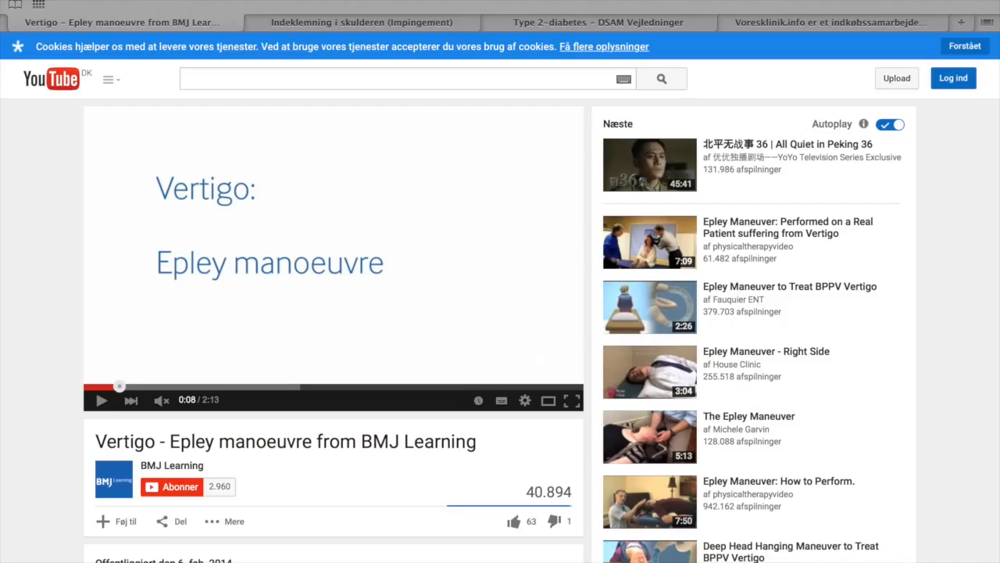
pyautogui.click(762, 42)
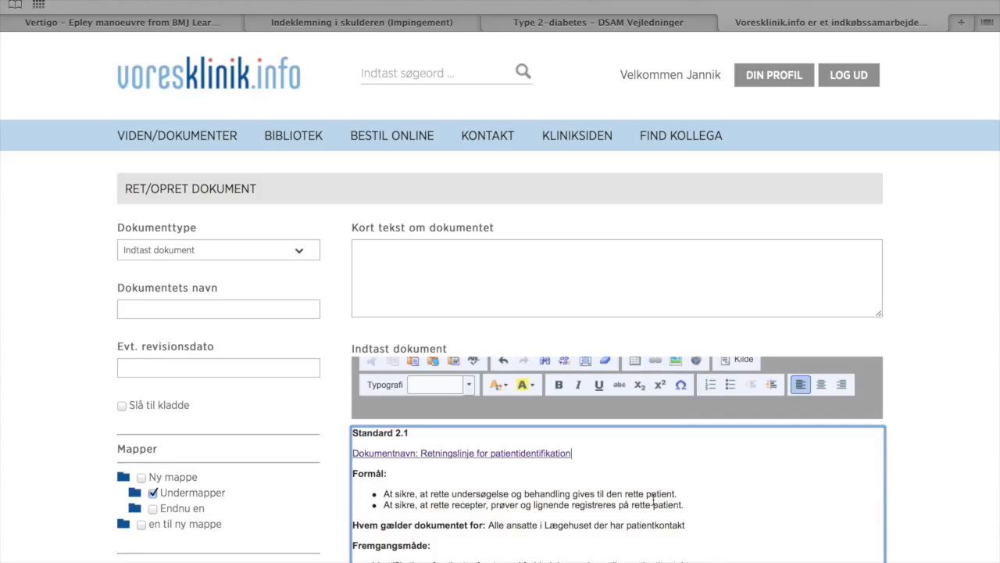
# - Add a blank line above "Formål:" and join the "Fremgangsmåde:" heading to the end of the "Hvem gælder dokumentet for:" line
pyautogui.scroll(-3, 653, 498)
pyautogui.scroll(2, 654, 498)
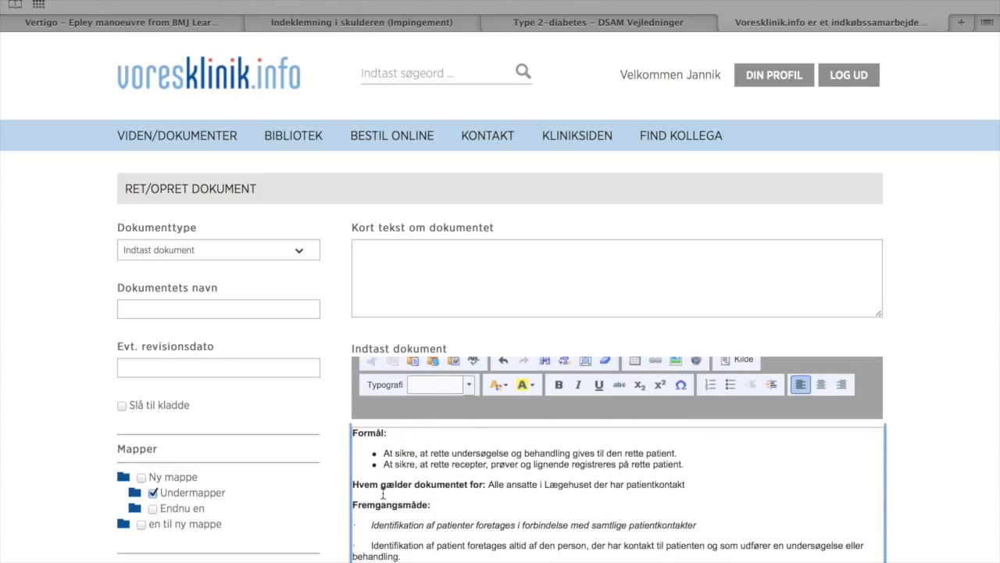
pyautogui.press('Return')
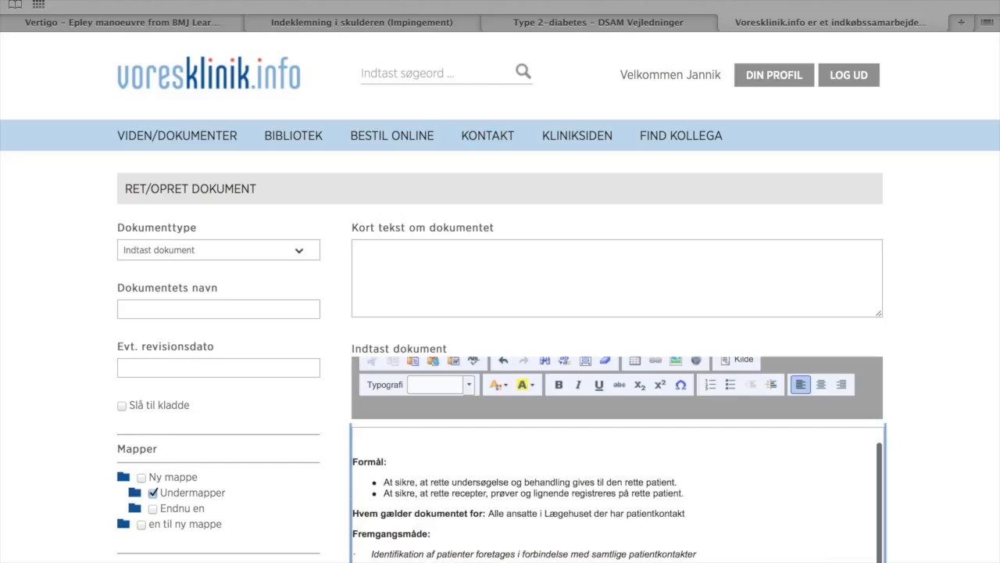
pyautogui.press('BackSpace')
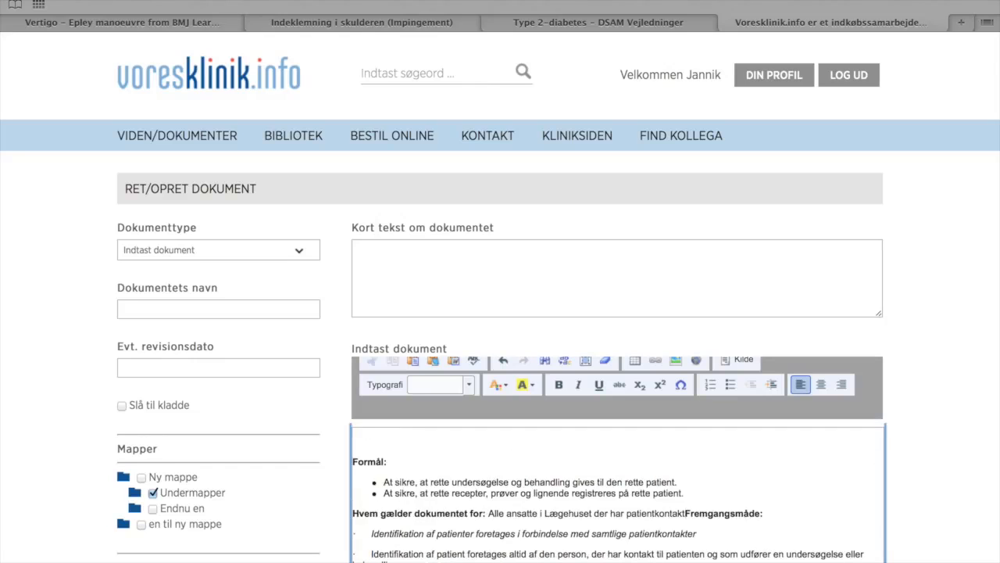
pyautogui.scroll(-2, 410, 494)
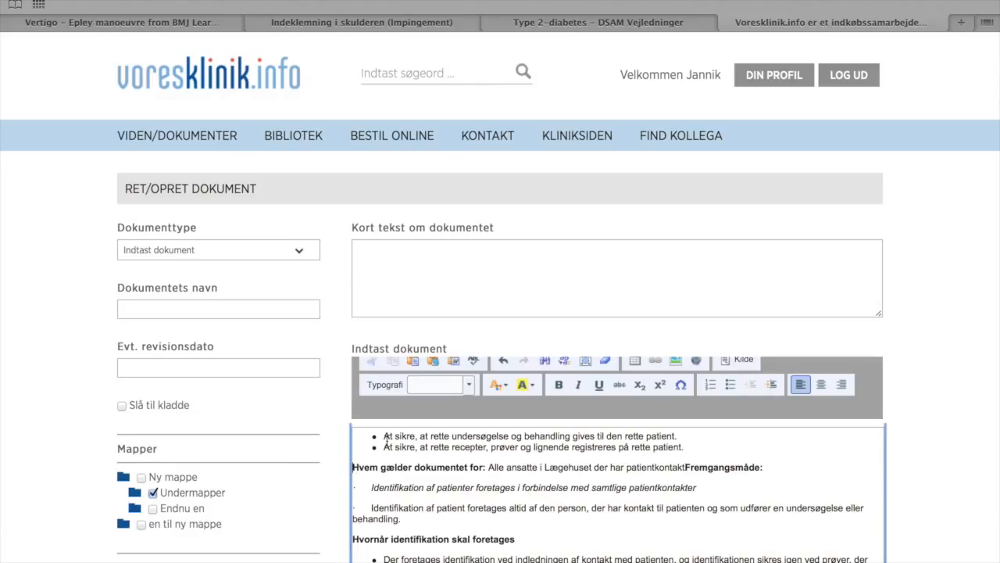
# - Copy the shoulder anatomy image from the "Indeklemning i skulderen (Impingement)" page and return to the document form
pyautogui.click(349, 25)
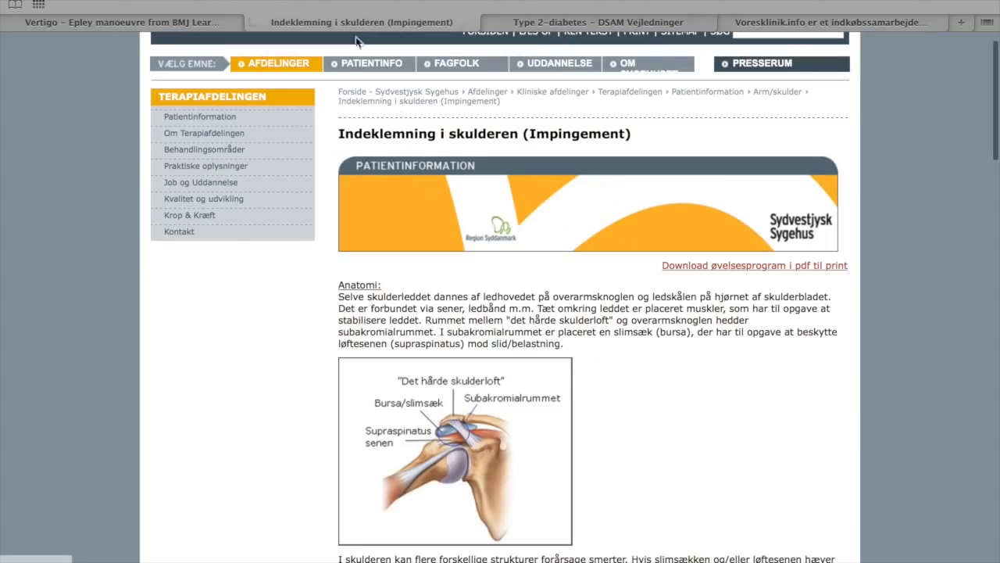
pyautogui.rightClick(435, 420)
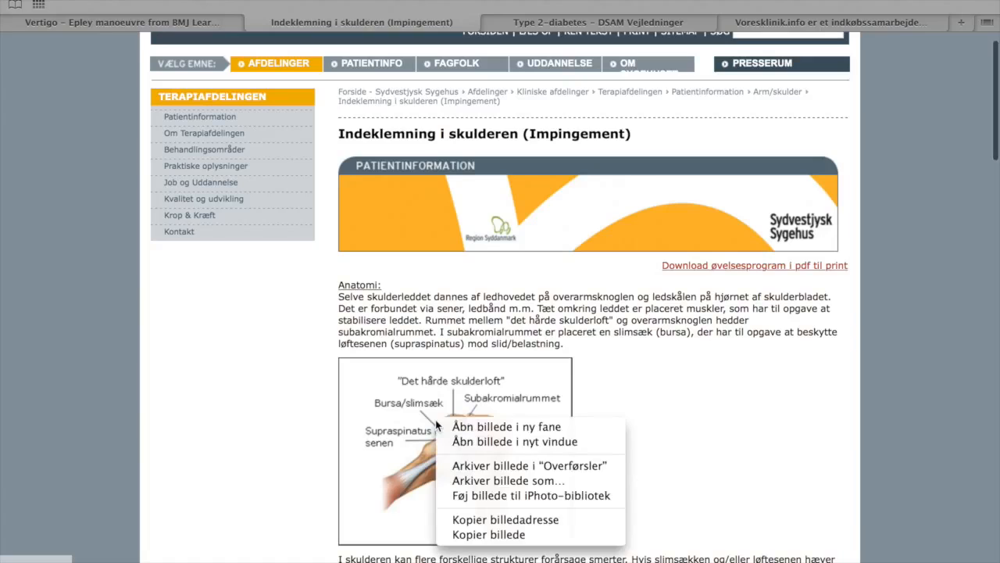
pyautogui.click(472, 536)
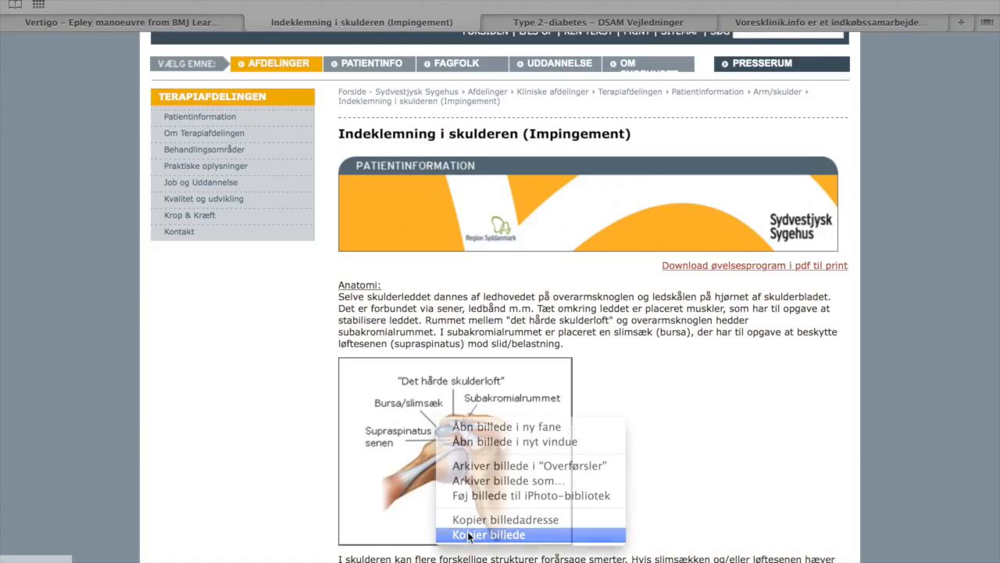
pyautogui.click(789, 24)
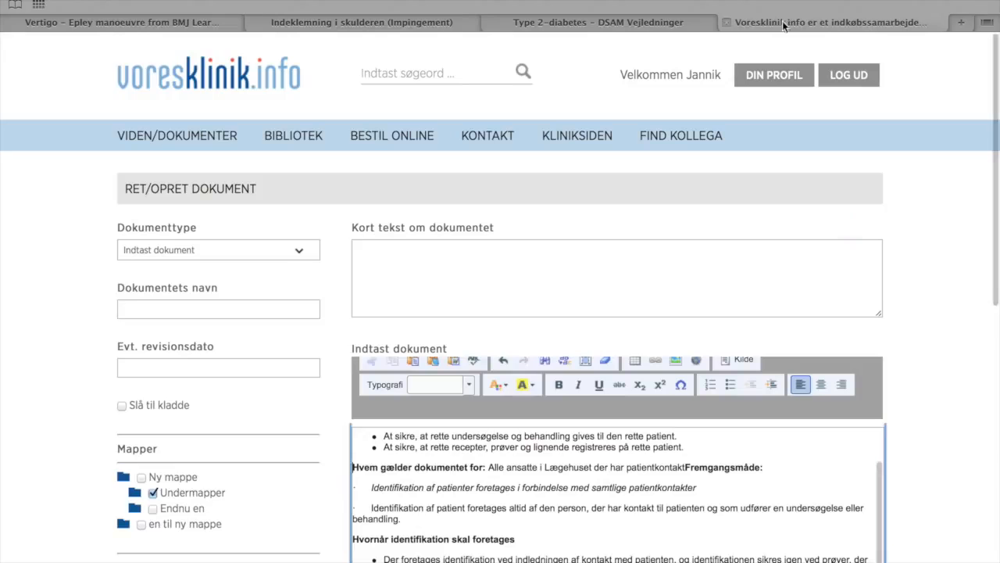
# - Insert the copied shoulder image above "Hvem gælder dokumentet for:", using its pasted address and the "Samme vindue" link option
pyautogui.click(676, 361)
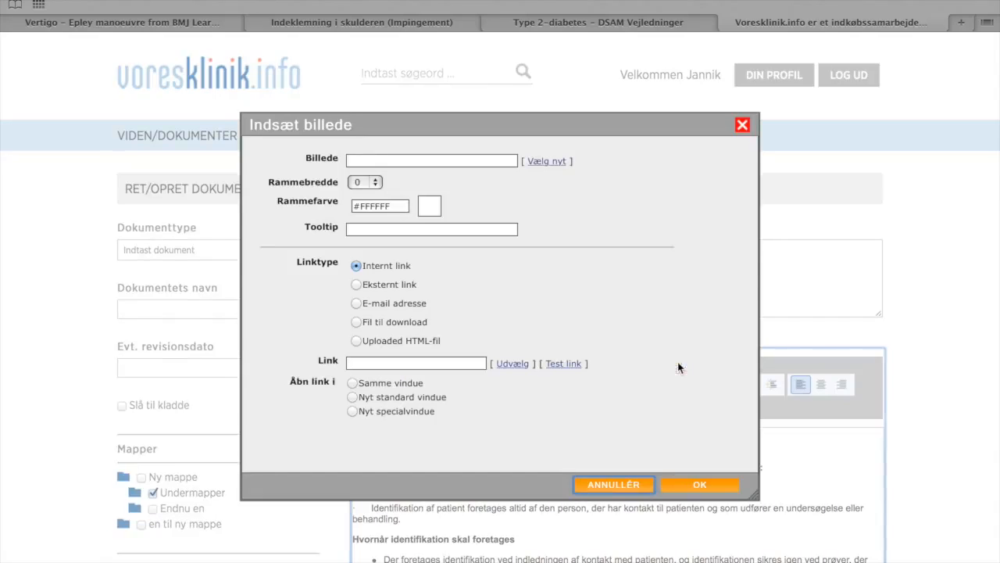
pyautogui.click(354, 161)
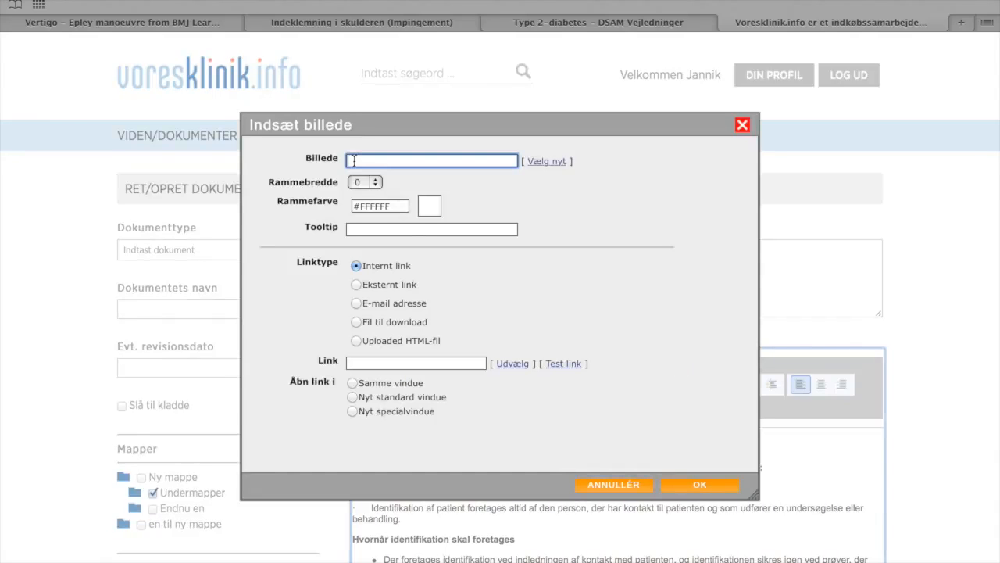
pyautogui.hotkey('ctrl', 'v')
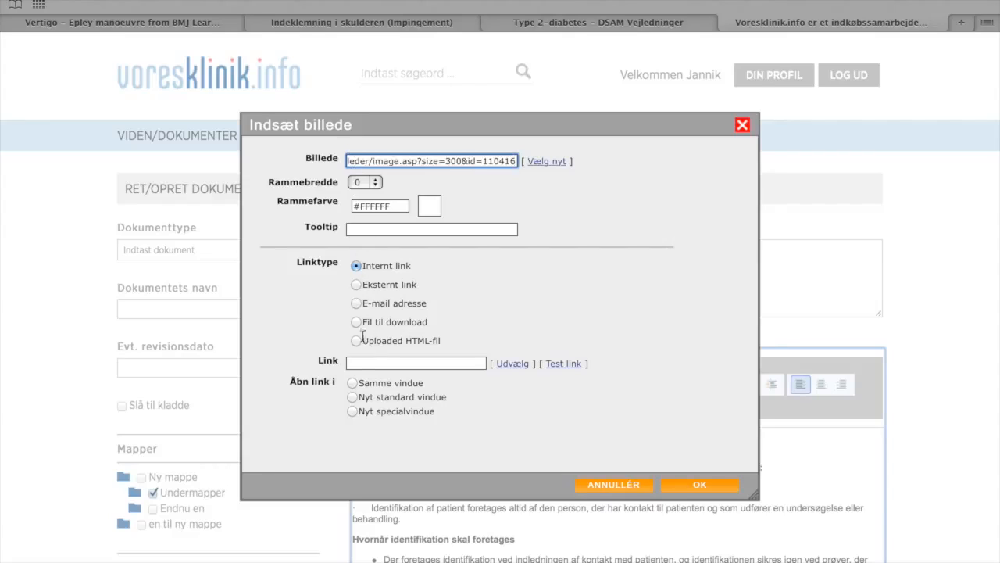
pyautogui.click(352, 383)
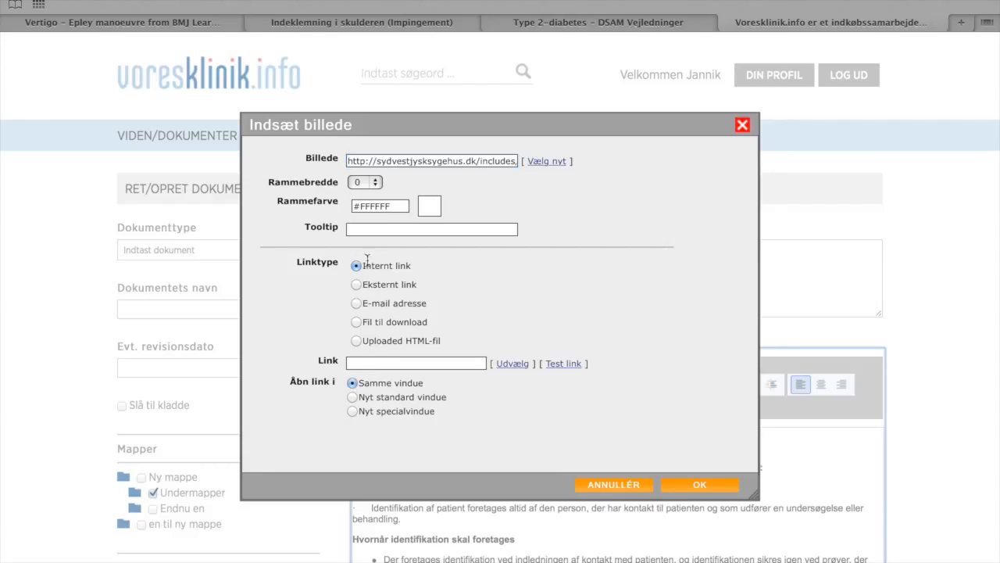
pyautogui.click(686, 483)
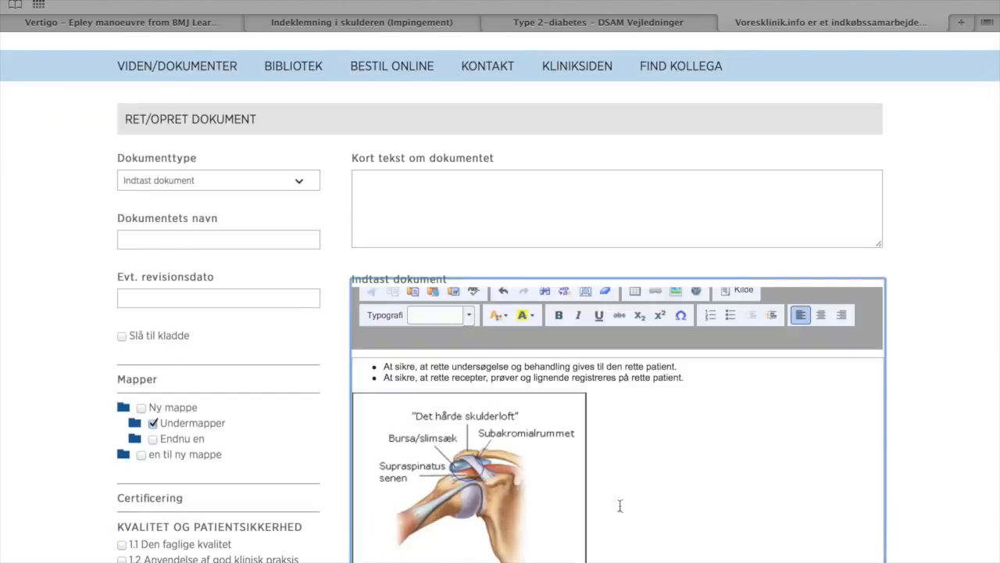
# - Examine the inserted image, the linked line and the surrounding guideline text in the document editor
pyautogui.scroll(-1, 613, 522)
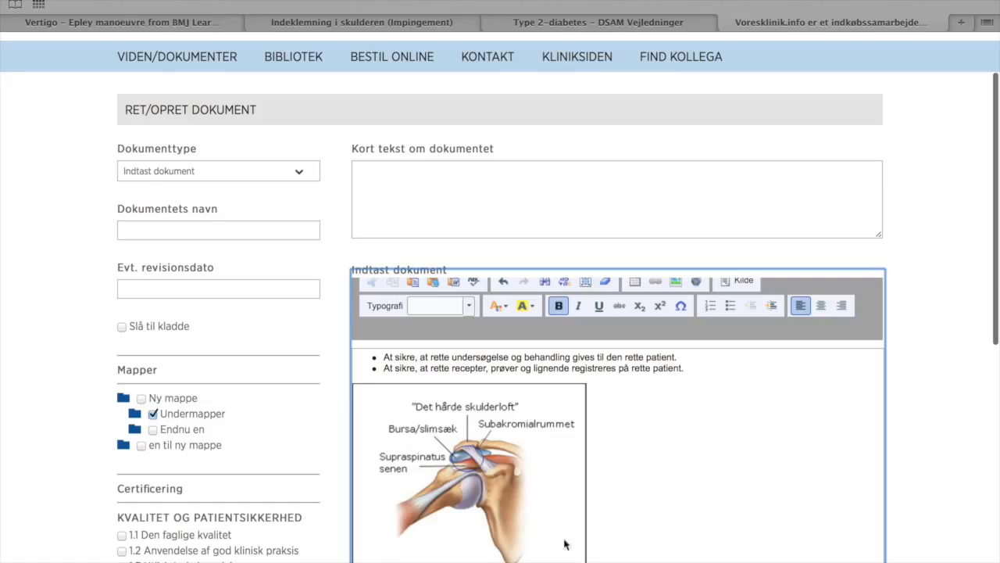
pyautogui.scroll(1, 635, 497)
pyautogui.scroll(-2, 634, 497)
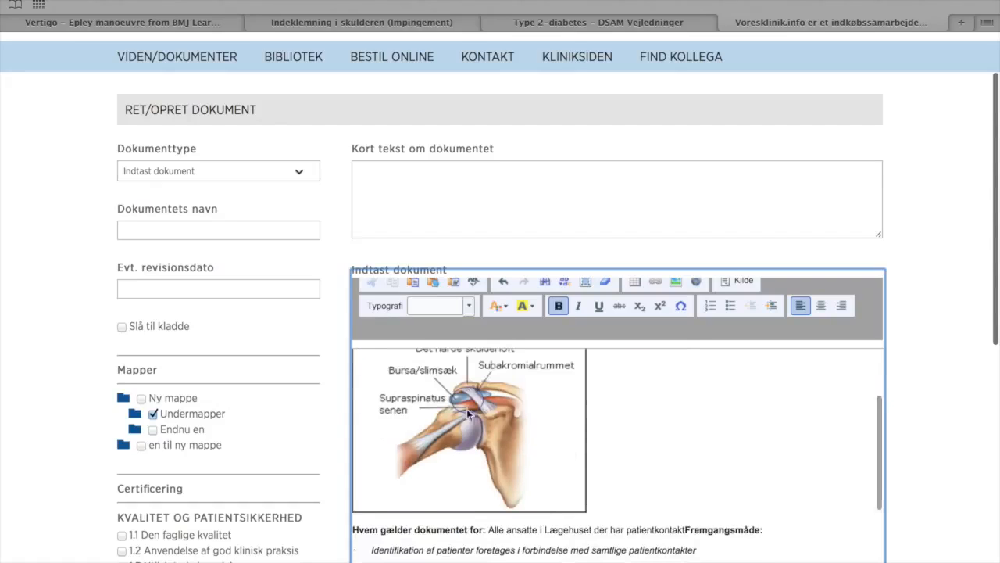
pyautogui.scroll(1, 637, 446)
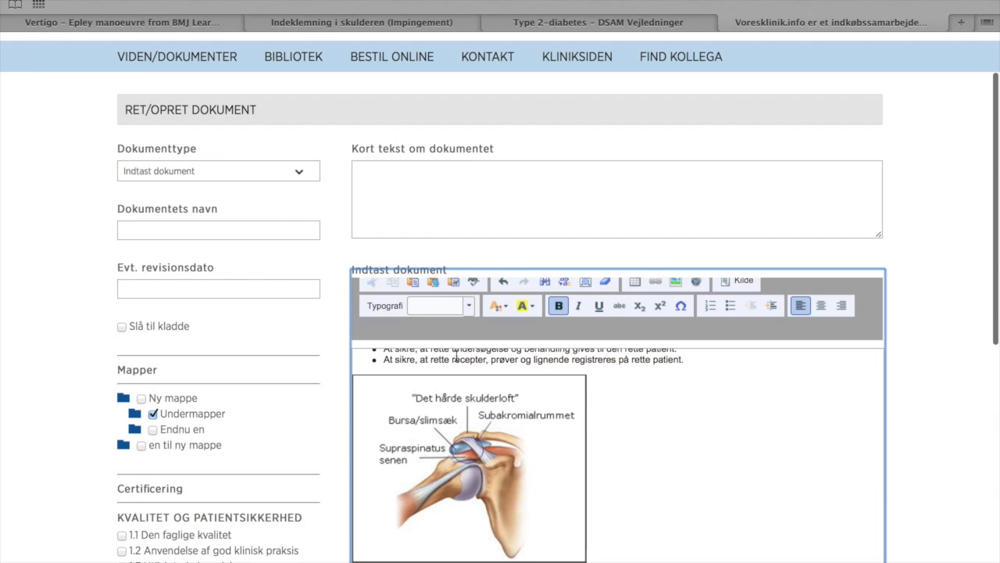
pyautogui.scroll(2, 510, 400)
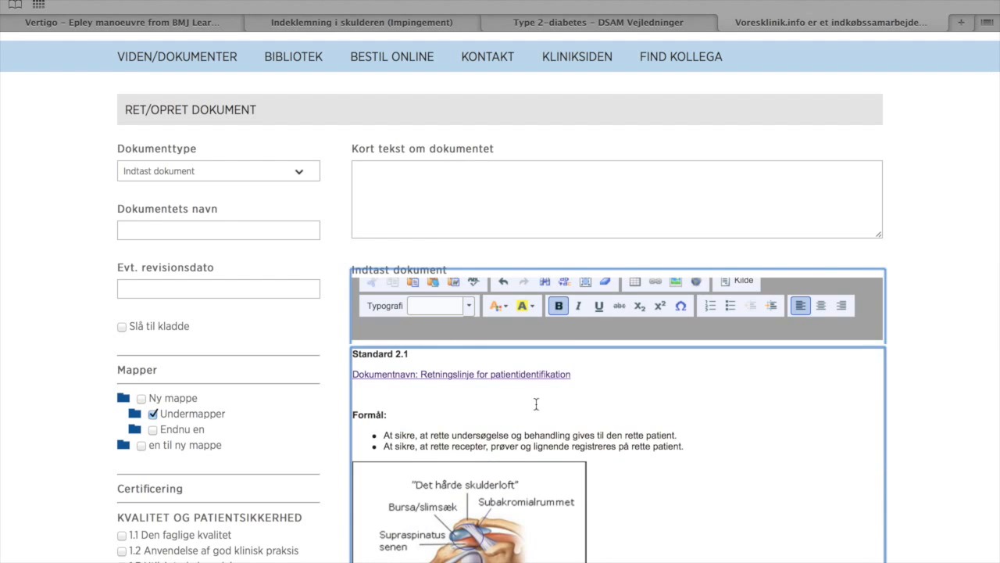
pyautogui.scroll(-5, 596, 404)
pyautogui.scroll(-4, 652, 337)
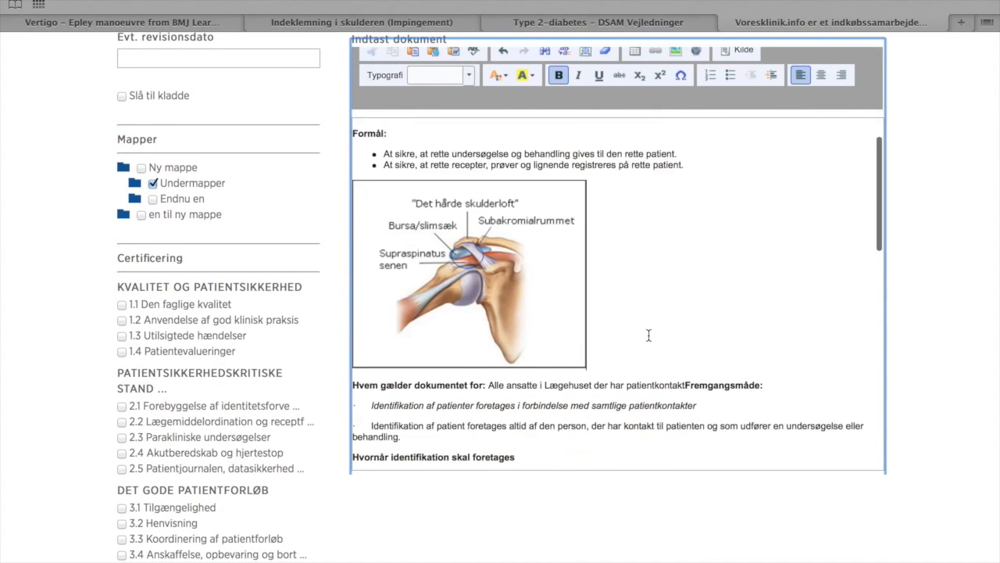
pyautogui.scroll(1, 648, 334)
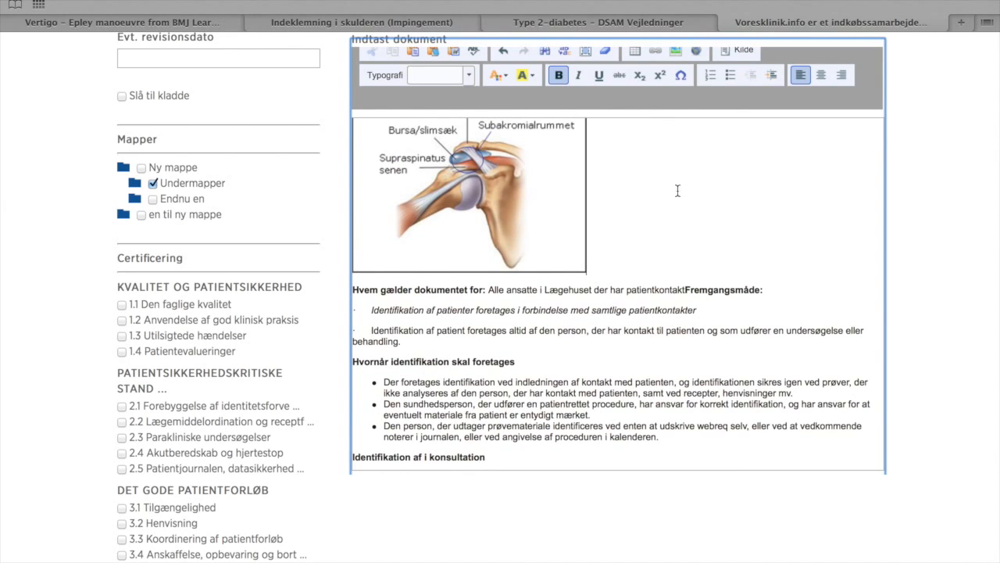
# - Mark the document as a draft by enabling "Slå til kladde"
pyautogui.scroll(3, 589, 196)
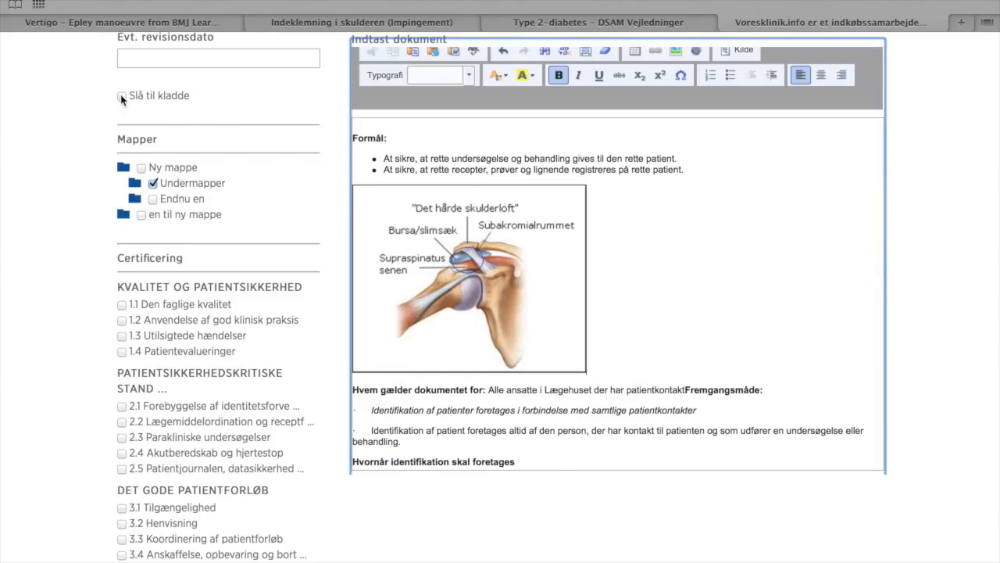
pyautogui.scroll(3, 67, 138)
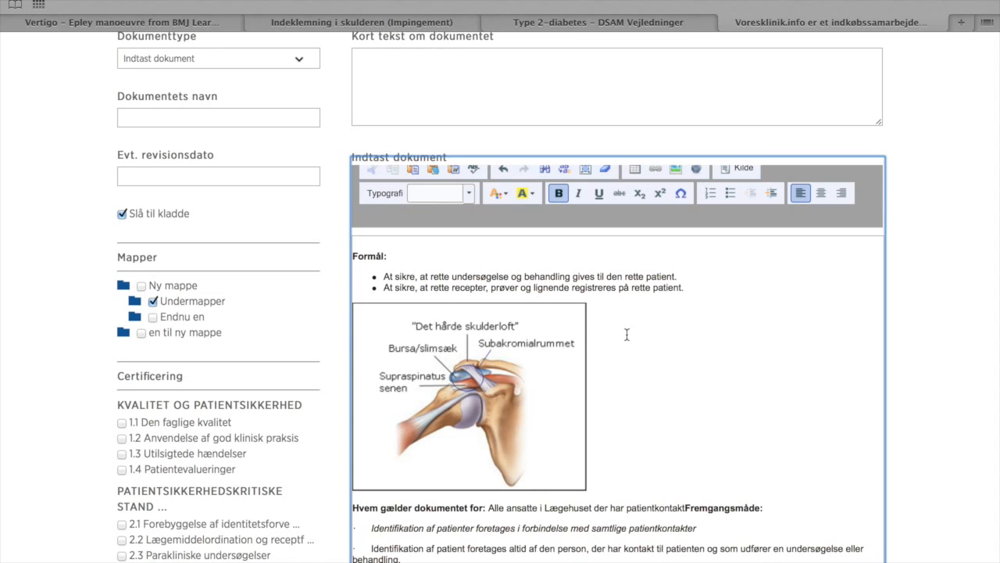
pyautogui.scroll(3, 240, 242)
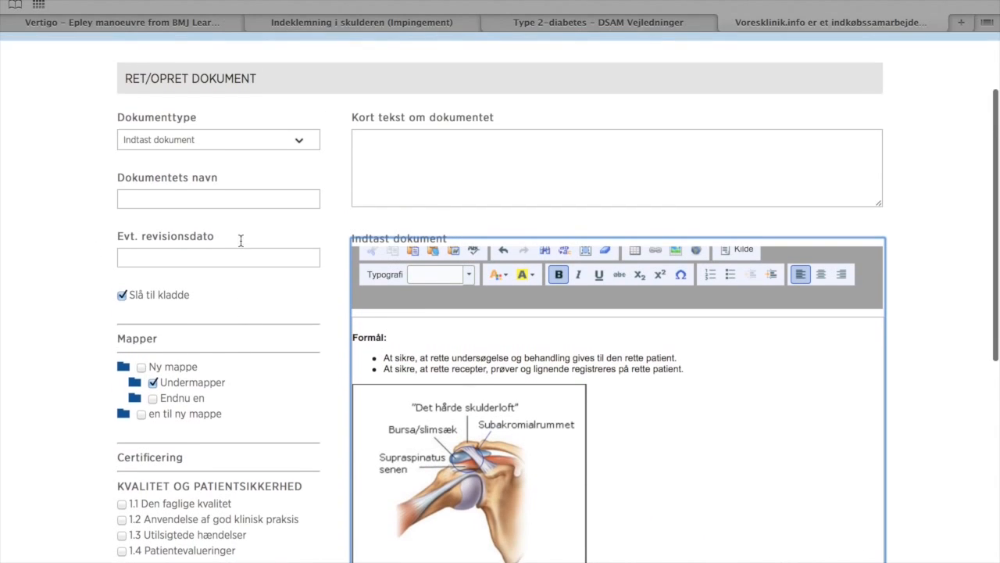
# - Name the document "Navn" and set its revision date to 01-07-2016
pyautogui.scroll(3, 240, 240)
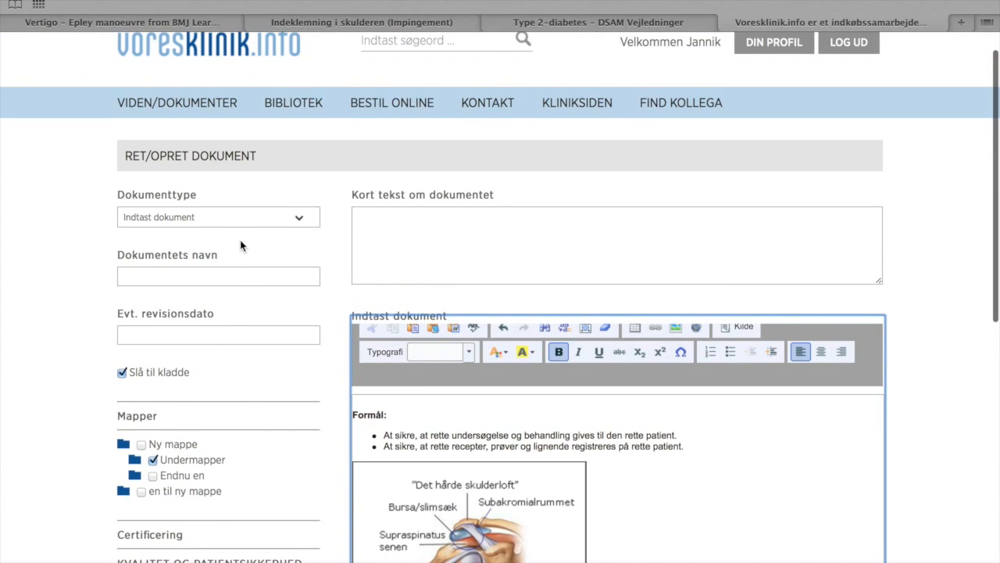
pyautogui.click(126, 277)
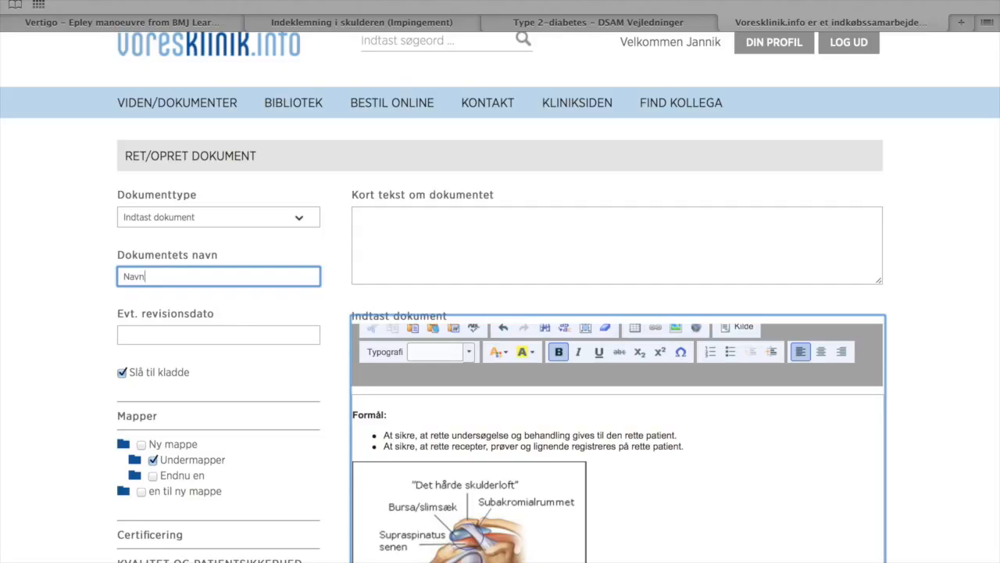
pyautogui.click(135, 333)
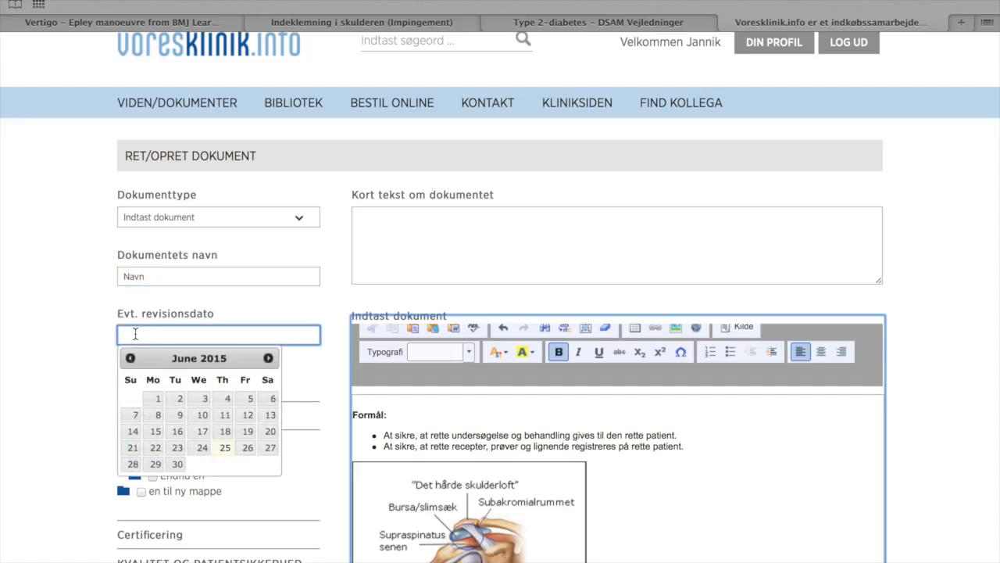
pyautogui.click(269, 358)
pyautogui.click(269, 359)
pyautogui.click(268, 358)
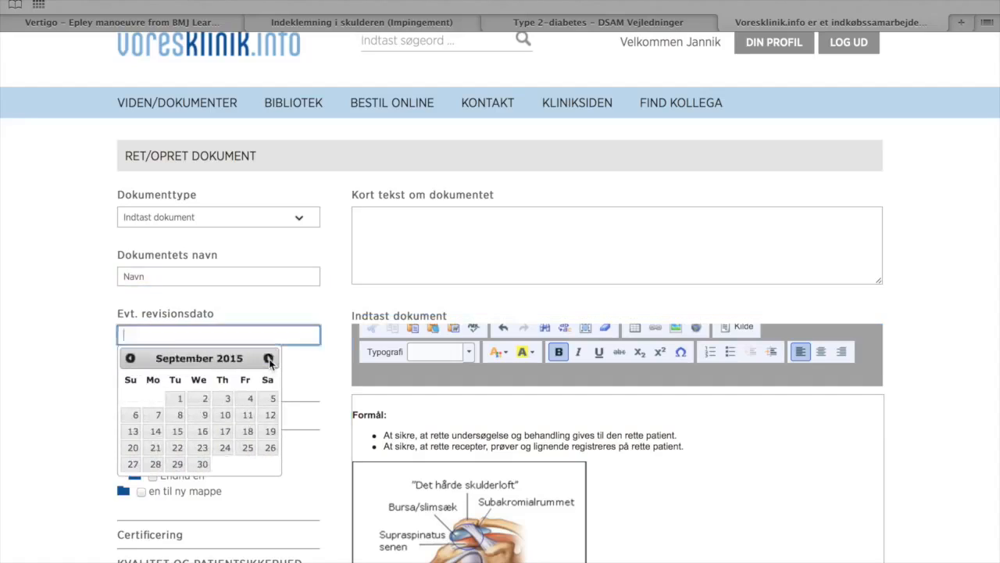
pyautogui.click(269, 358)
pyautogui.click(269, 359)
pyautogui.click(269, 359)
pyautogui.click(269, 359)
pyautogui.click(269, 359)
pyautogui.click(268, 359)
pyautogui.click(269, 358)
pyautogui.click(269, 359)
pyautogui.click(269, 359)
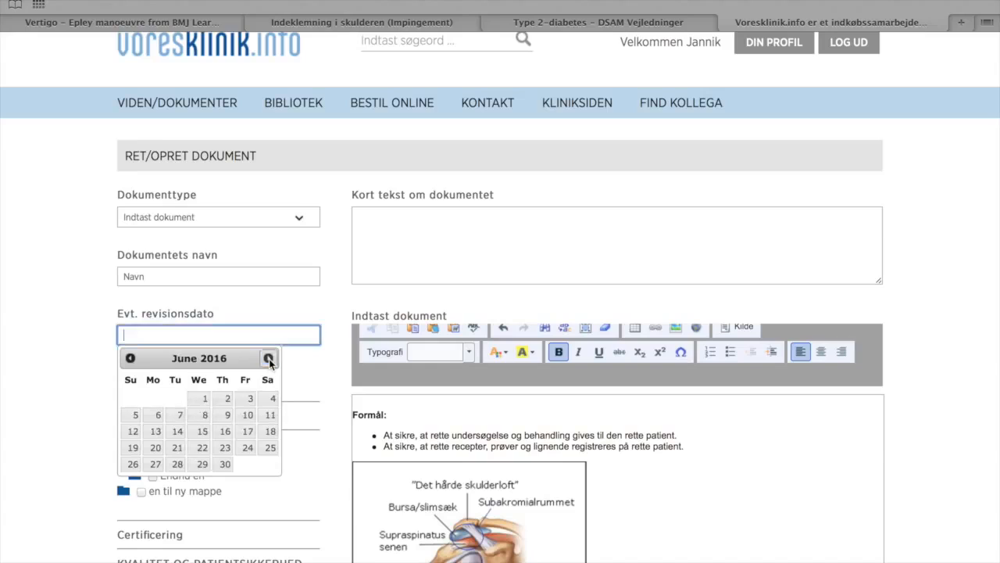
pyautogui.click(269, 359)
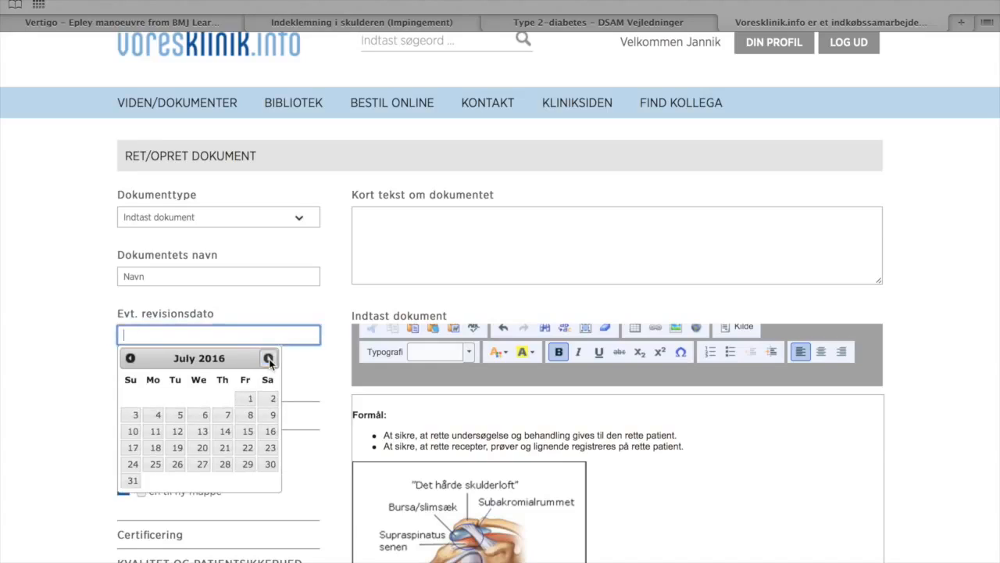
pyautogui.click(247, 400)
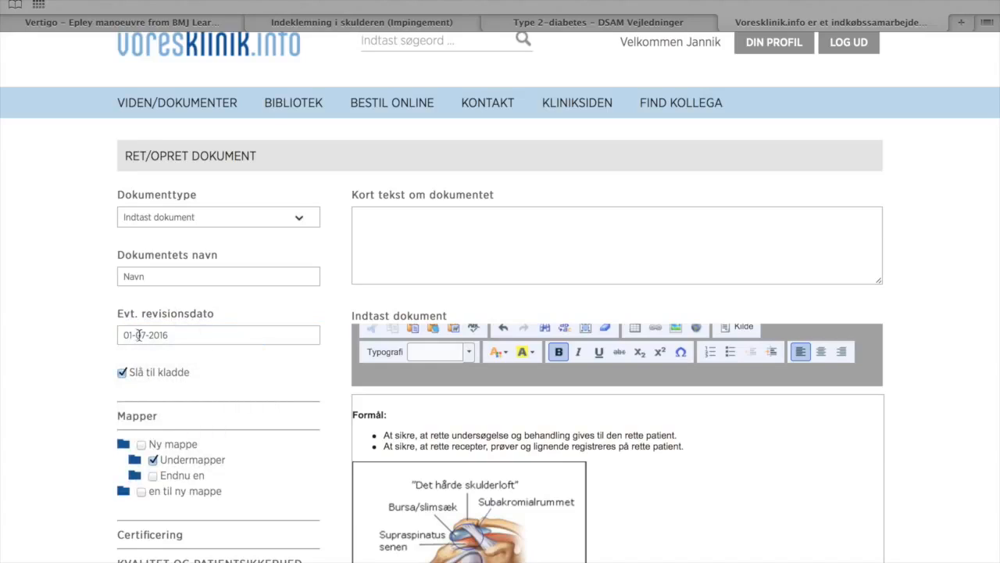
# - Enter "Formål" as the short text about the document
pyautogui.click(379, 219)
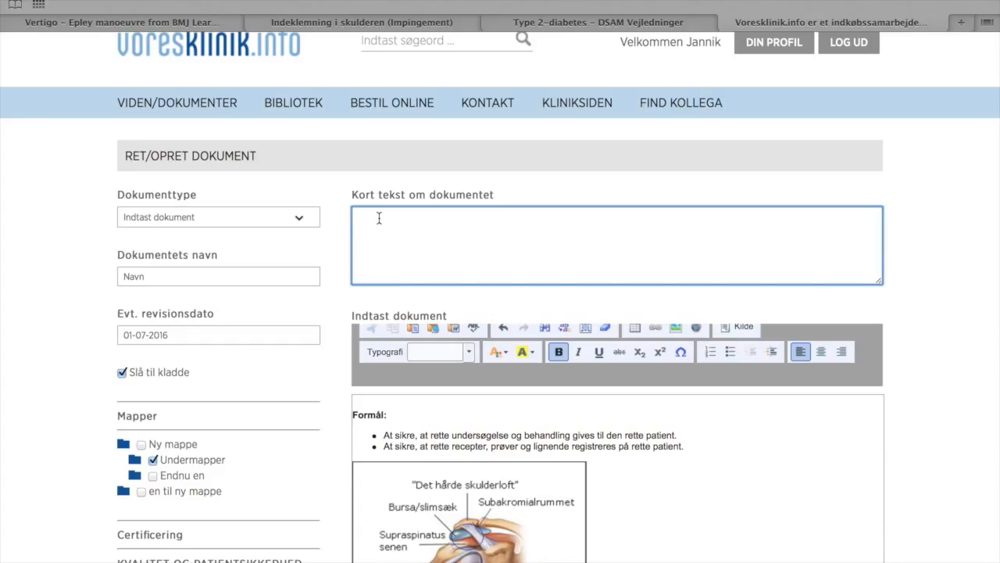
pyautogui.write('Forma')
pyautogui.press('BackSpace')
pyautogui.press('BackSpace')
# - Try assigning the document to the "Endnu en" folder instead of "Undermapper"
pyautogui.scroll(-2, 509, 265)
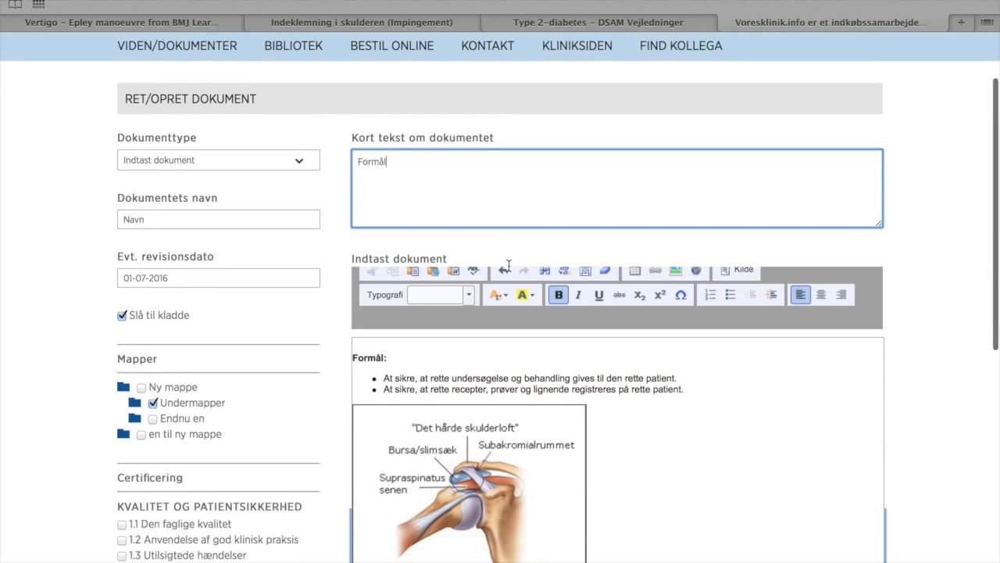
pyautogui.scroll(-5, 508, 265)
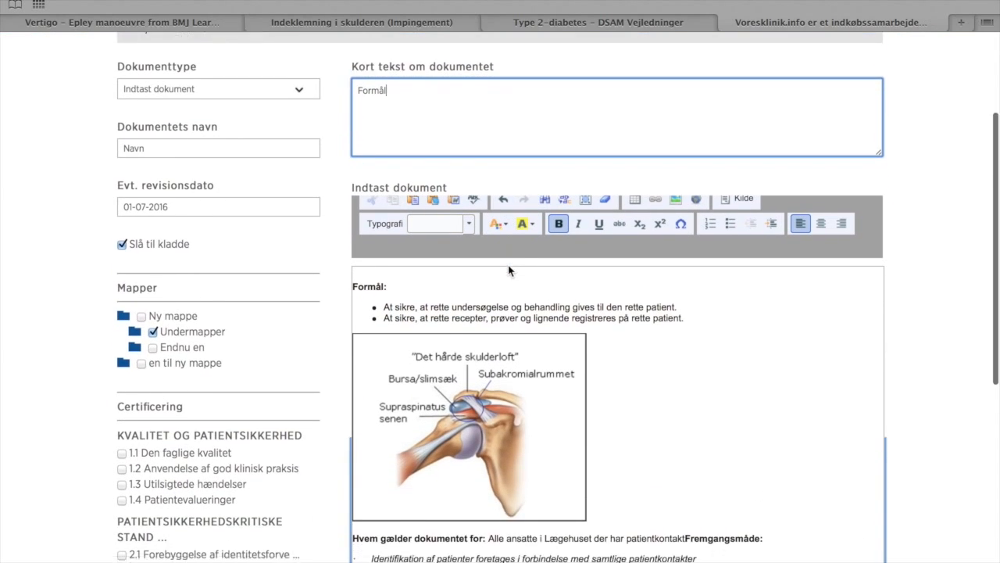
pyautogui.scroll(3, 508, 266)
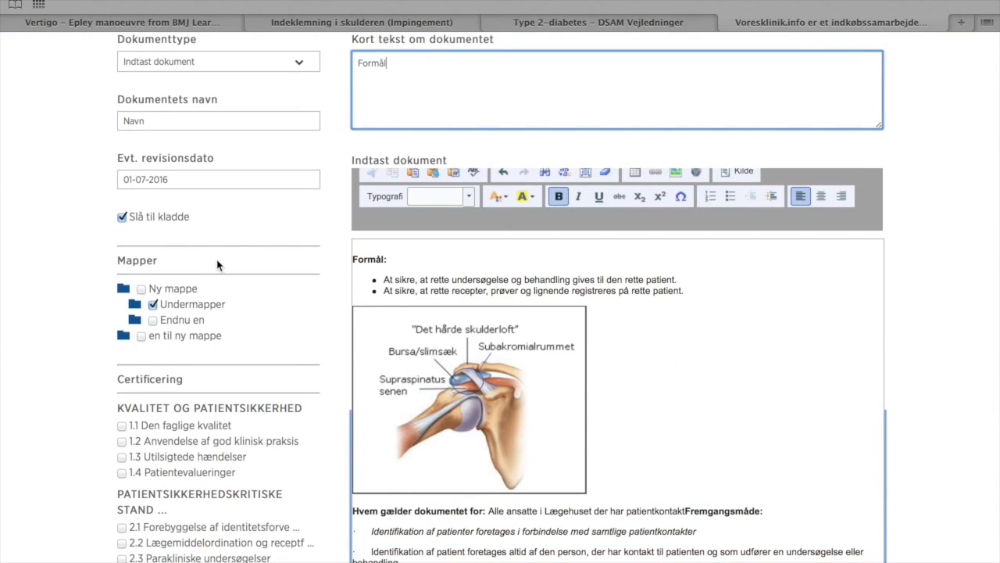
pyautogui.click(153, 305)
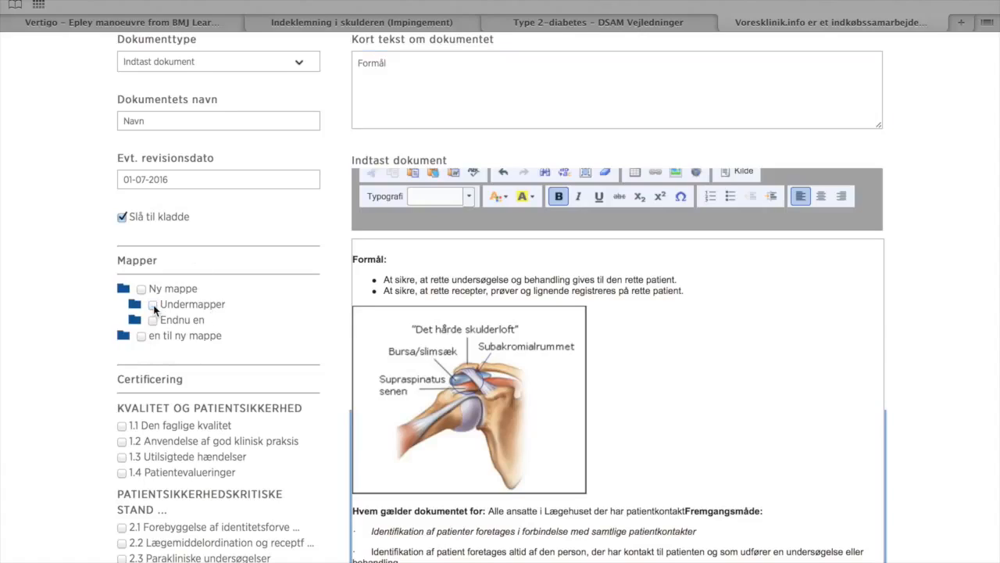
pyautogui.click(152, 321)
# - Assign the document to certification standard 2.1 "Forebyggelse af identitetsforve ..."
pyautogui.scroll(-3, 193, 300)
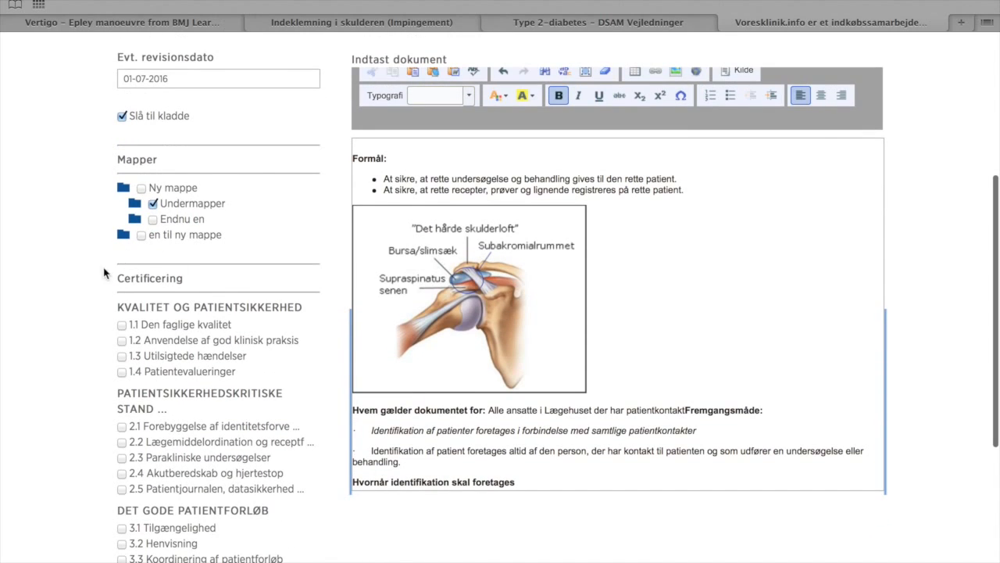
pyautogui.scroll(-4, 109, 260)
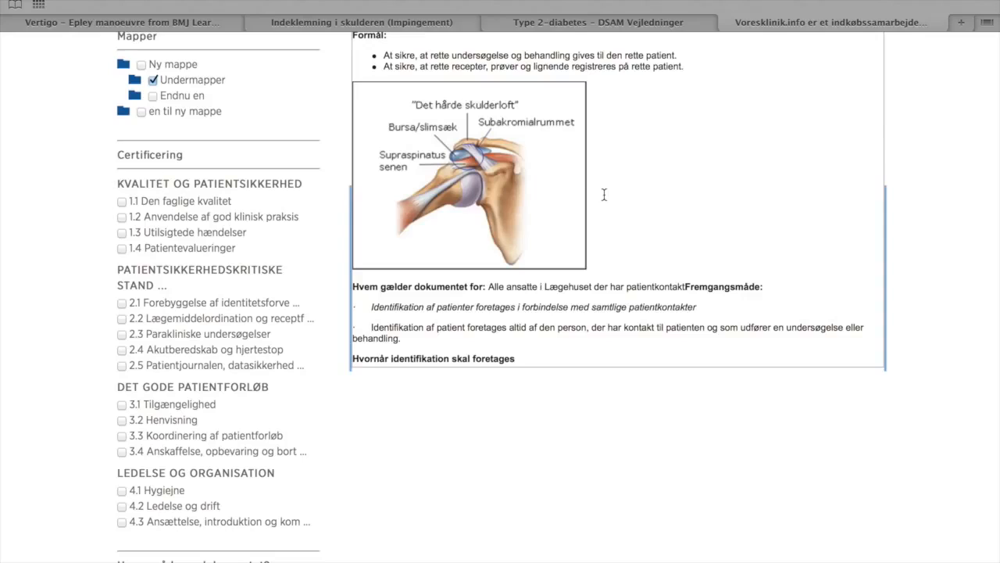
pyautogui.scroll(2, 602, 193)
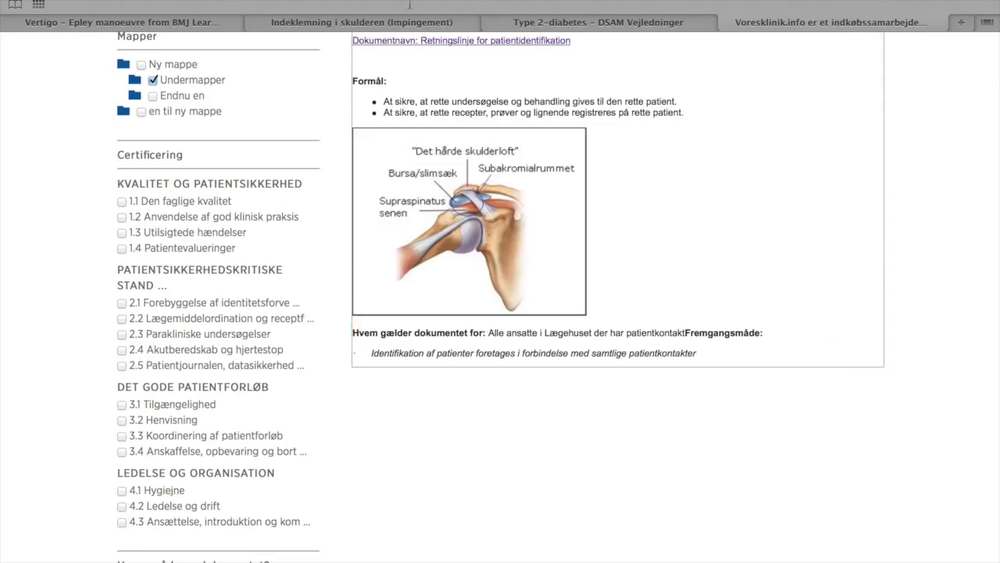
pyautogui.scroll(-1, 39, 346)
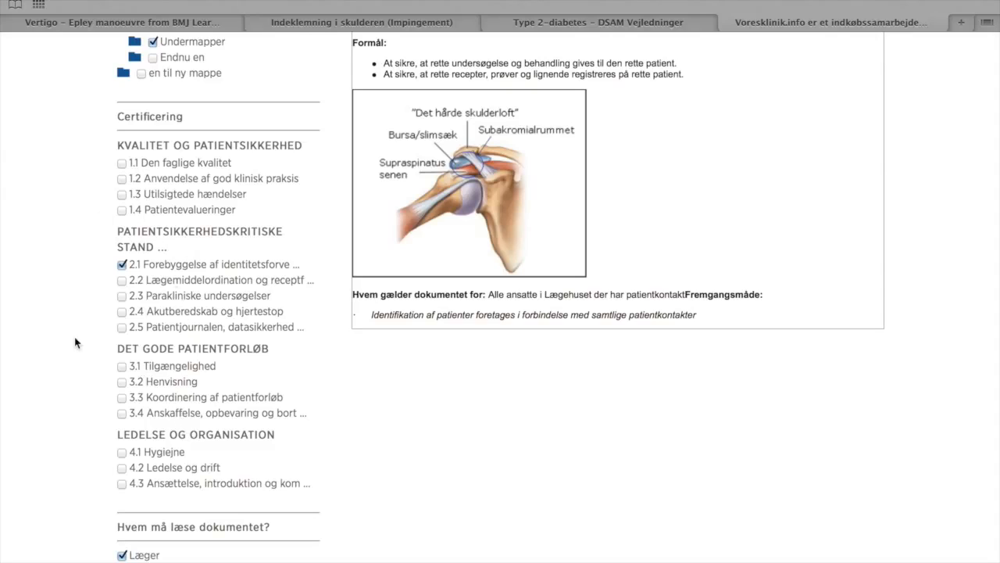
# - Turn off the "Slå til kladde" draft setting and save the document
pyautogui.scroll(-1, 87, 362)
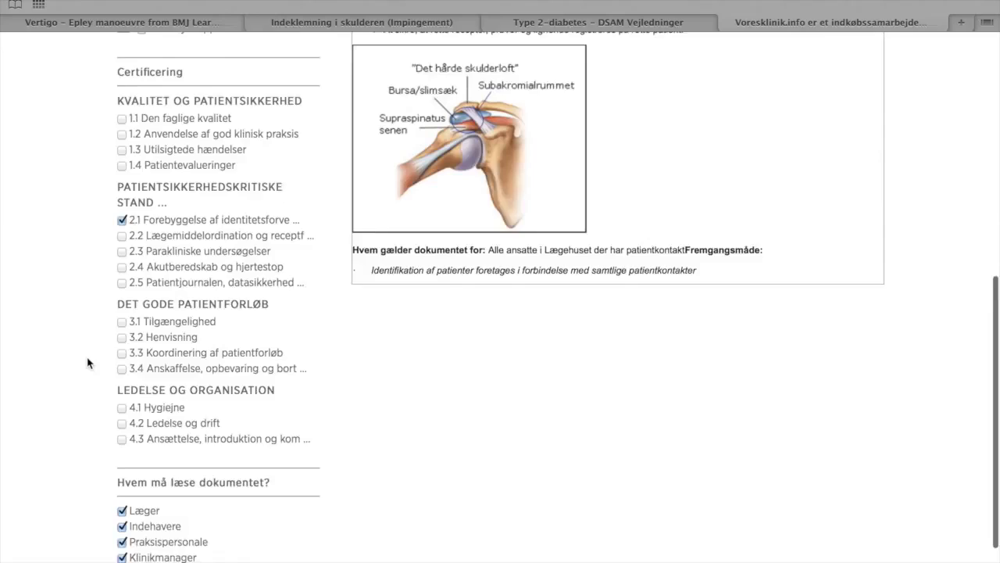
pyautogui.scroll(-2, 88, 362)
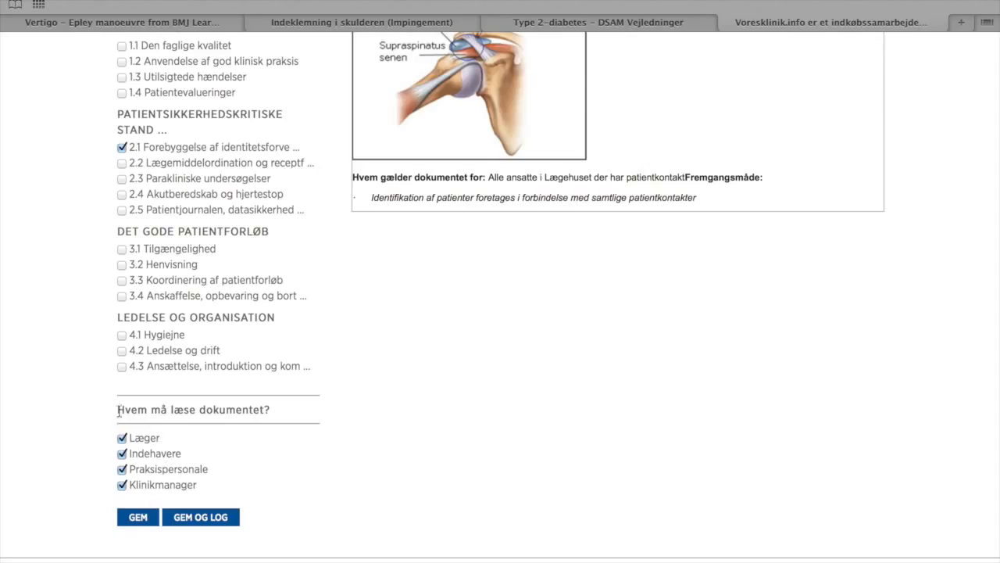
pyautogui.scroll(1, 324, 449)
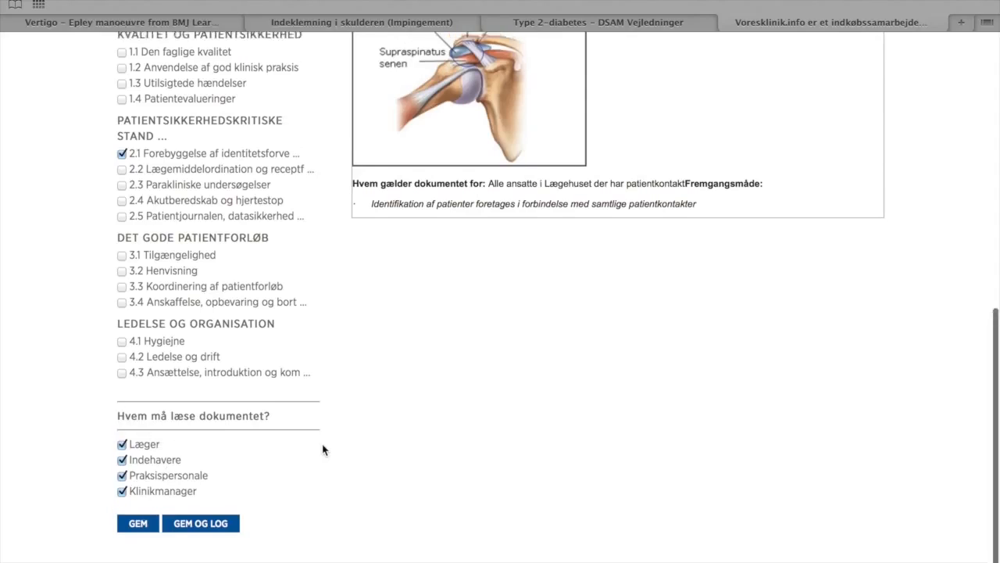
pyautogui.scroll(-1, 325, 449)
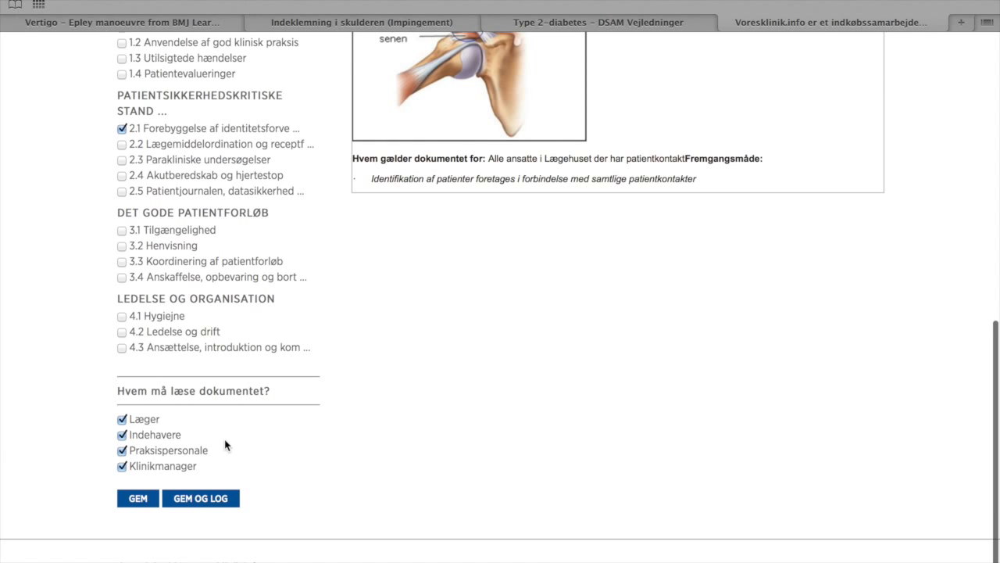
pyautogui.scroll(10, 227, 441)
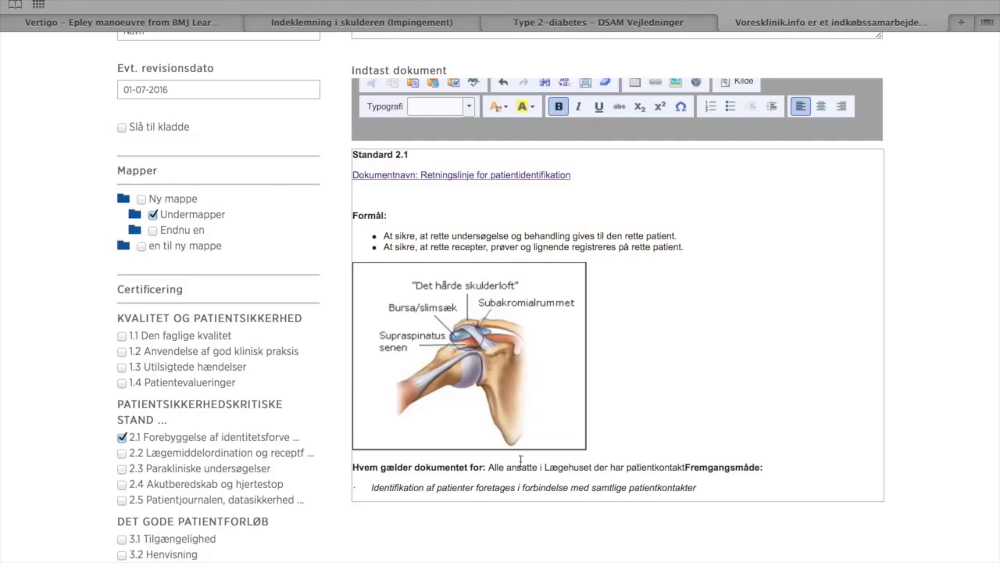
pyautogui.scroll(-2, 45, 454)
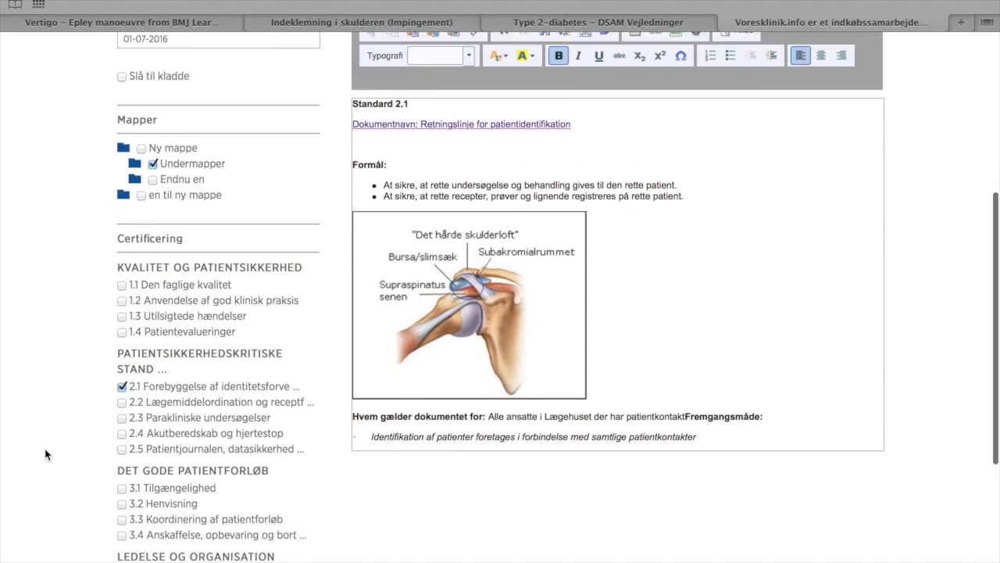
pyautogui.scroll(-5, 45, 454)
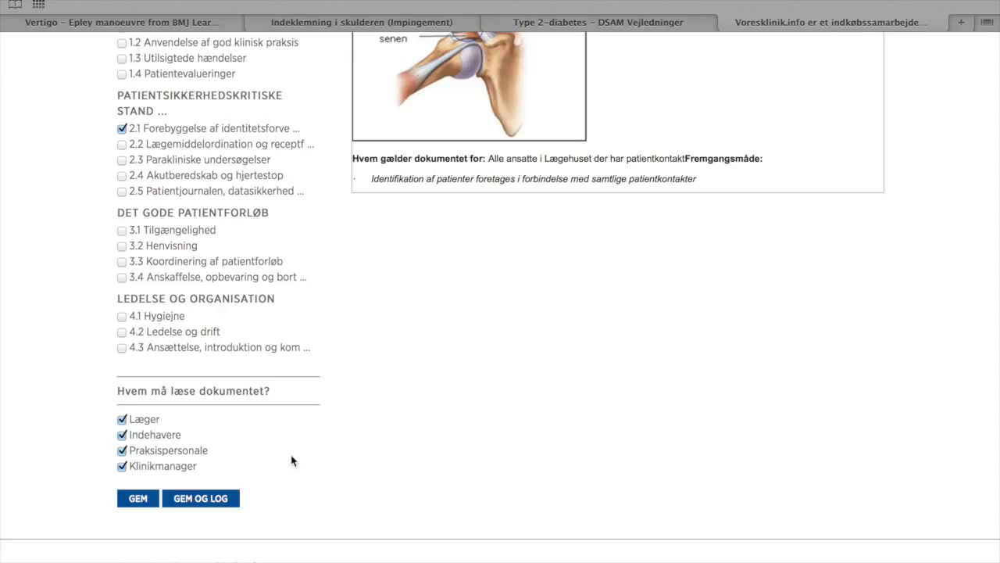
pyautogui.click(134, 501)
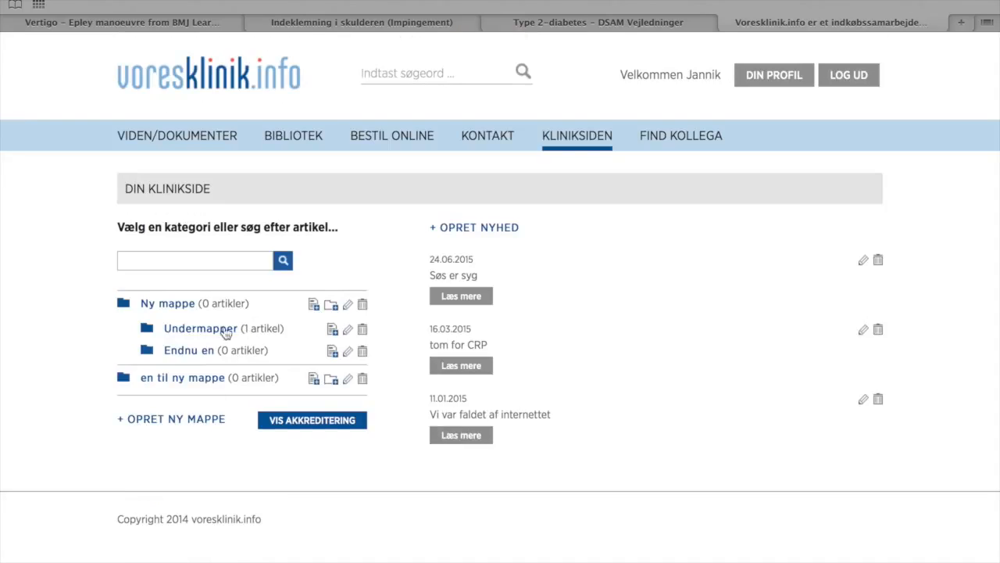
# - Open the saved "Navn" document from "Undermapper", test its "Retningslinje for patientidentifikation" link, and return to the overview
pyautogui.click(200, 329)
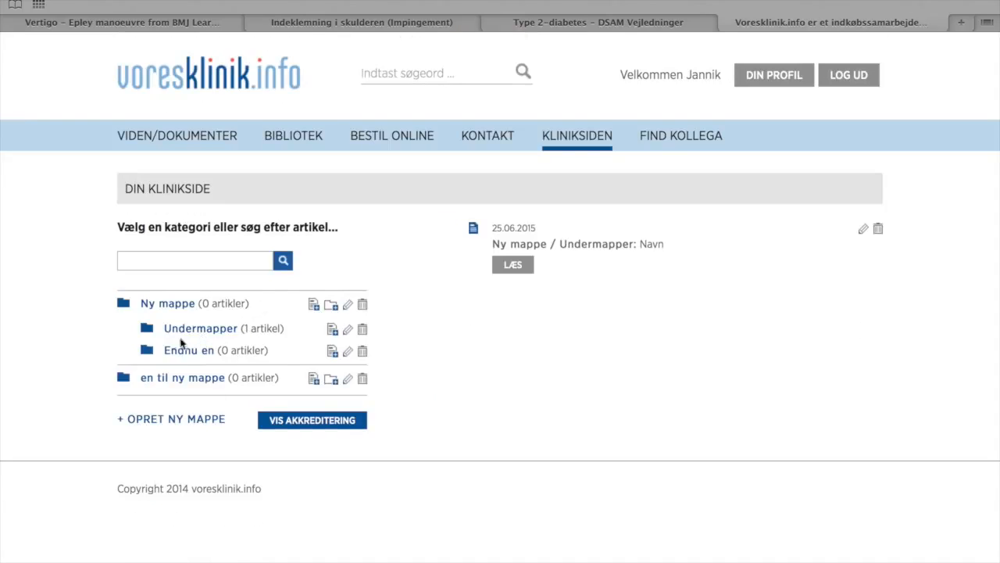
pyautogui.click(522, 266)
pyautogui.scroll(-3, 528, 361)
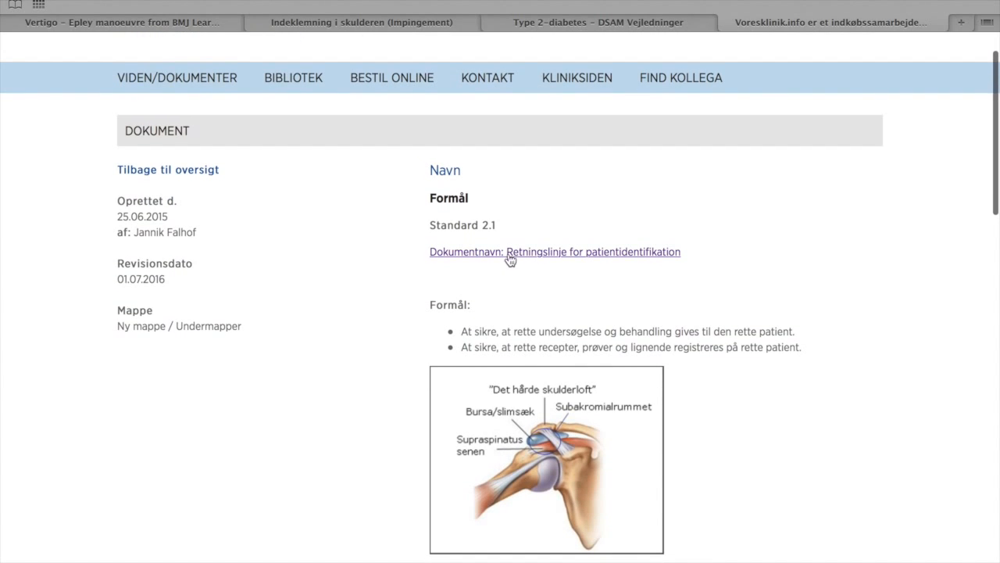
pyautogui.click(509, 252)
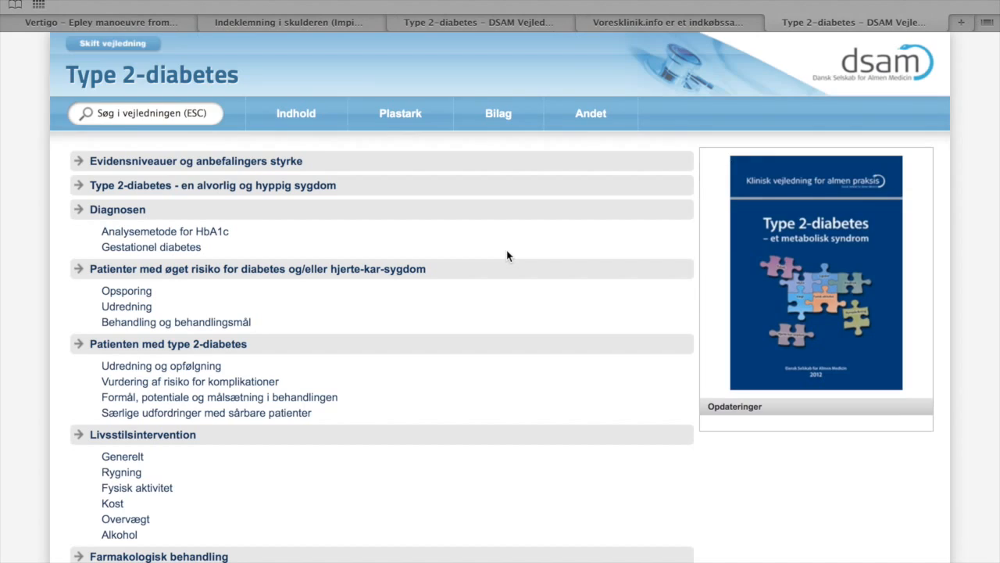
pyautogui.click(670, 23)
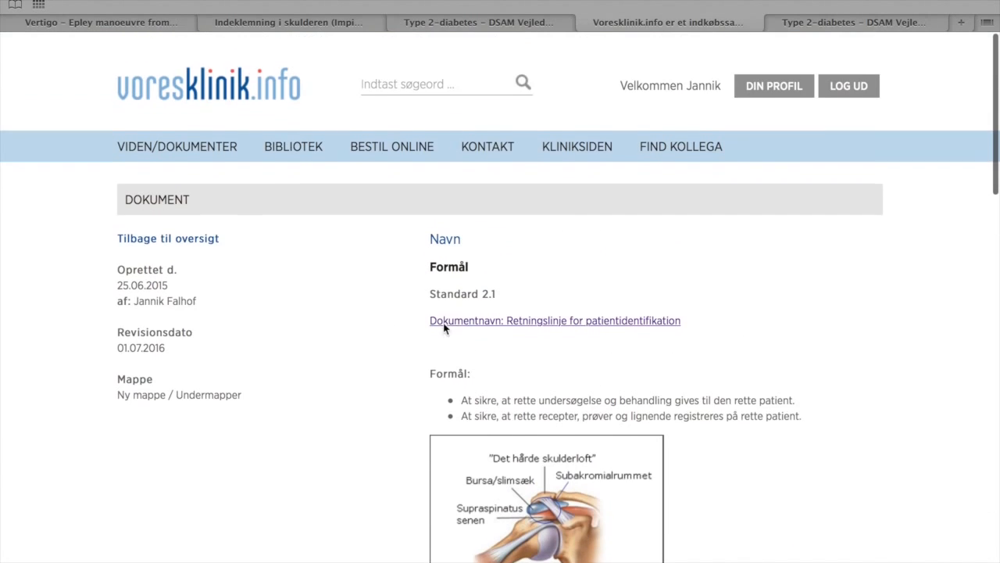
pyautogui.scroll(-1, 446, 328)
pyautogui.click(188, 228)
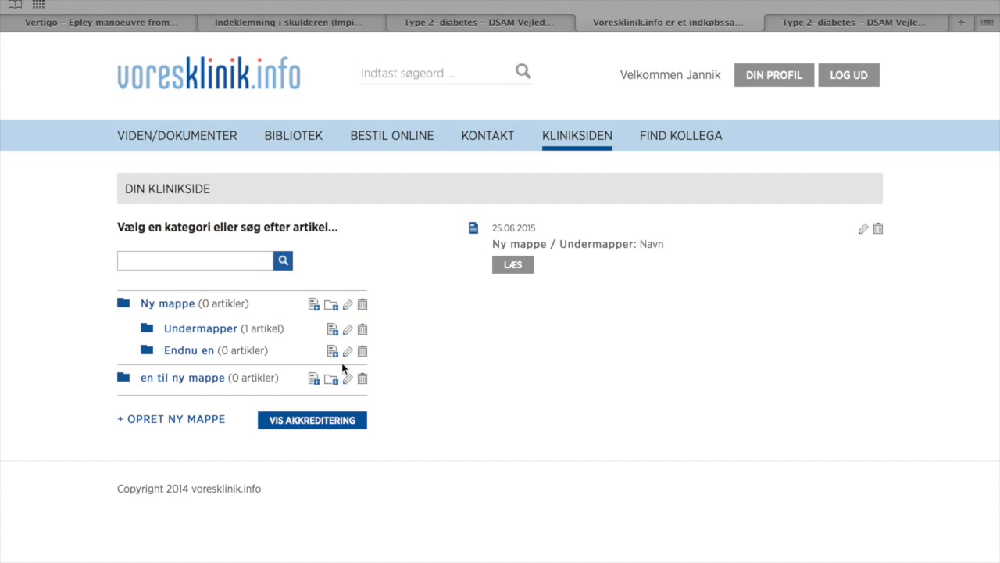
# - Show the accreditation view and list the documents under standard 2.1 "Forebyggelse af identitetsforve ..."
pyautogui.click(313, 422)
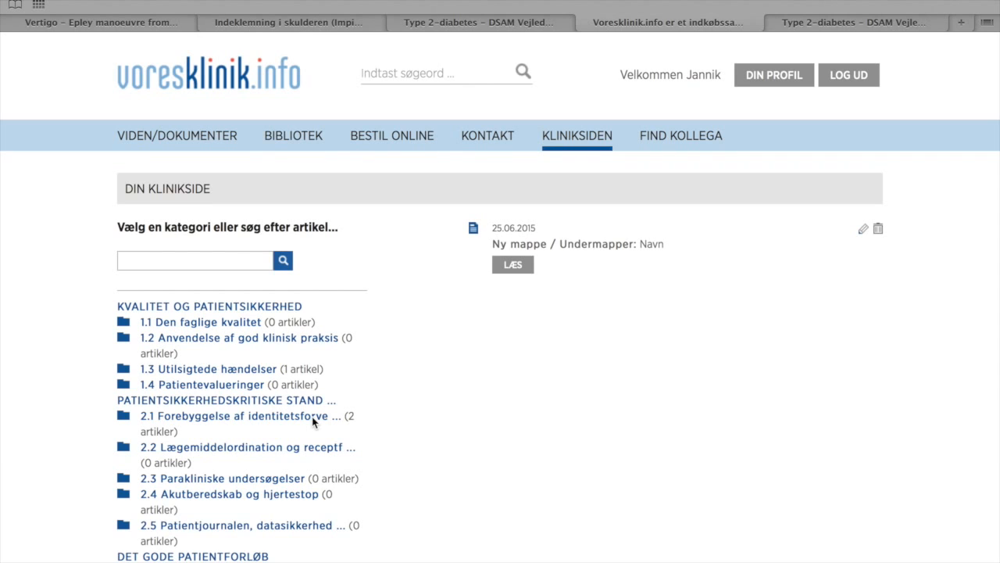
pyautogui.scroll(-1, 313, 422)
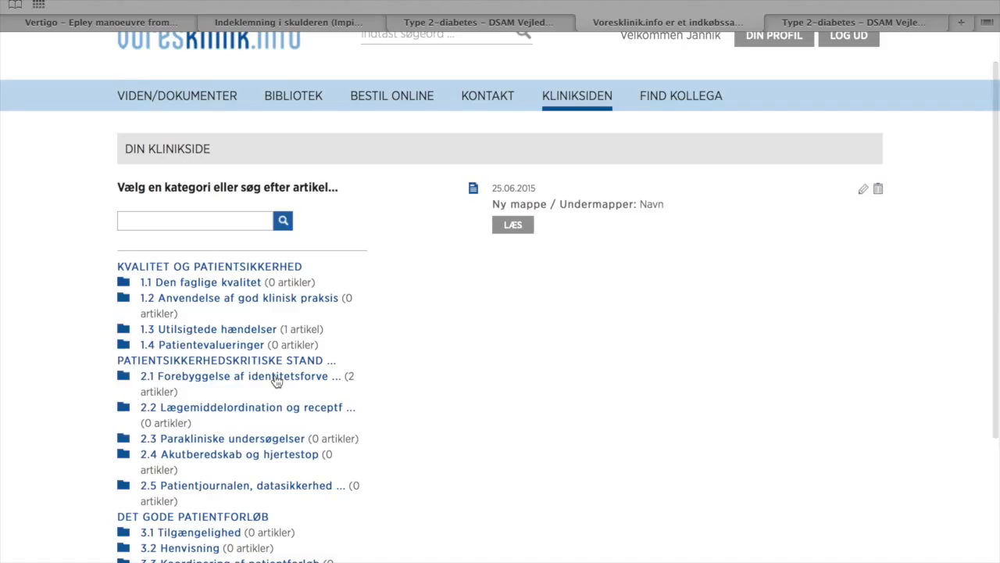
pyautogui.click(277, 379)
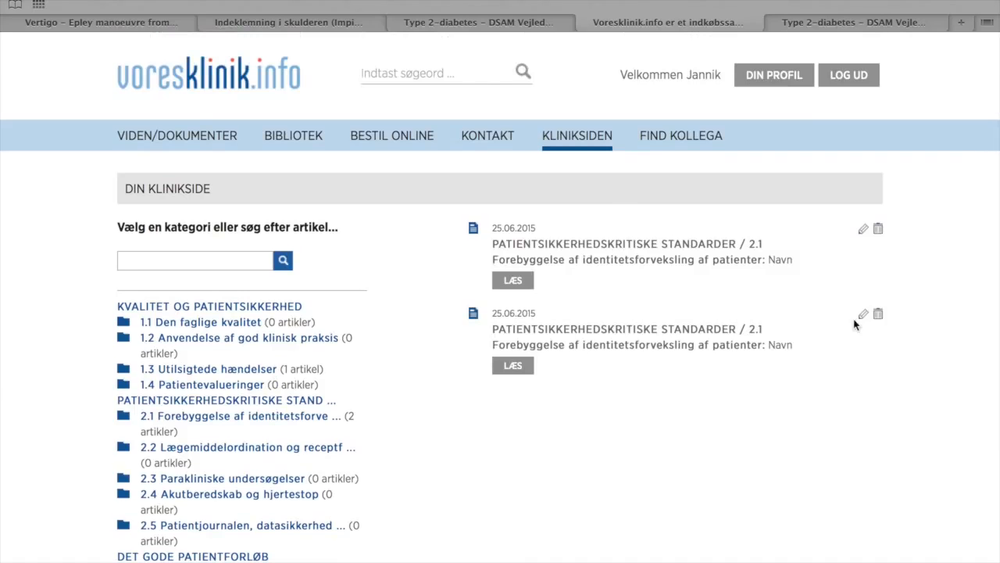
# - Delete the second "Navn" document listed under standard 2.1 and confirm the deletion
pyautogui.click(879, 315)
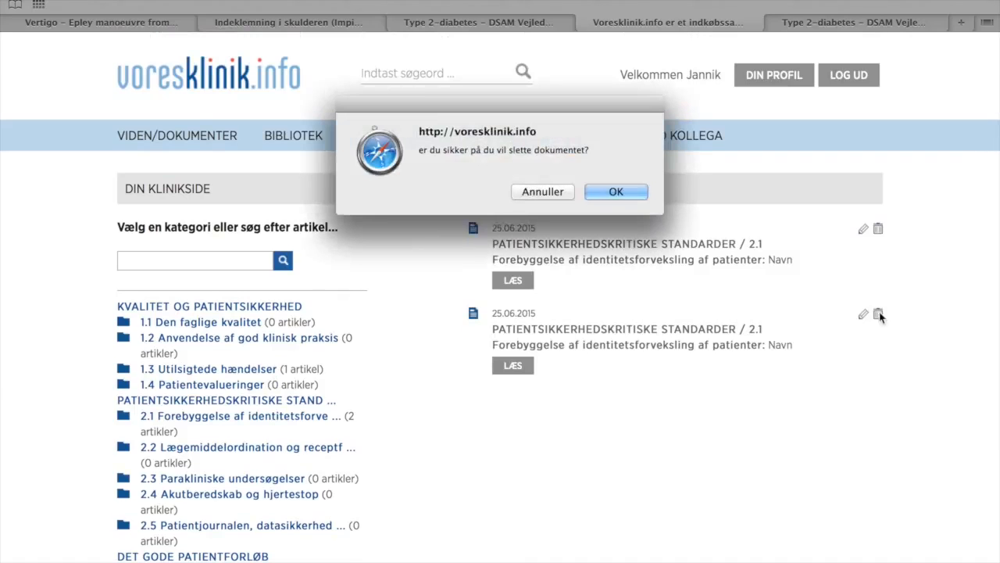
pyautogui.click(632, 191)
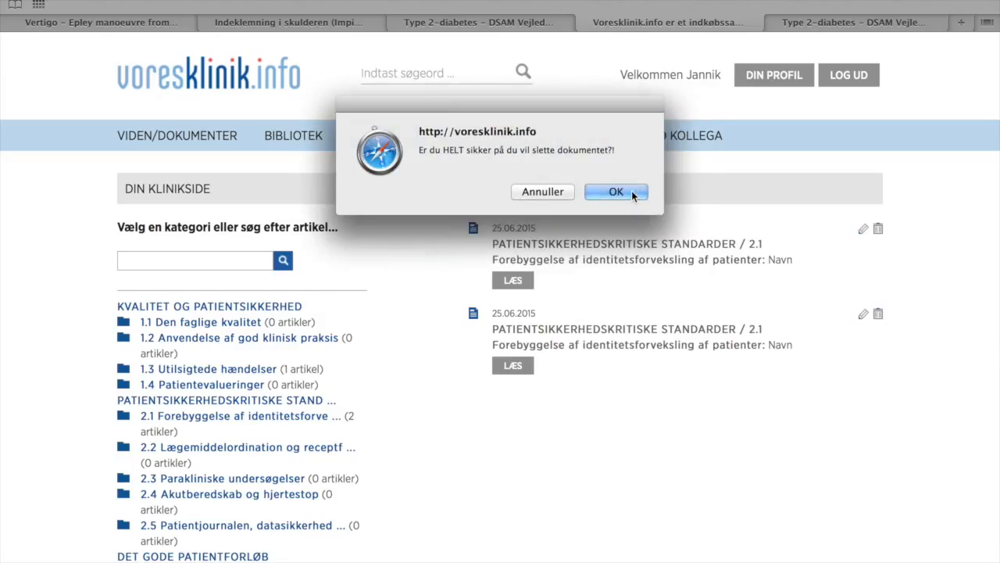
pyautogui.click(632, 191)
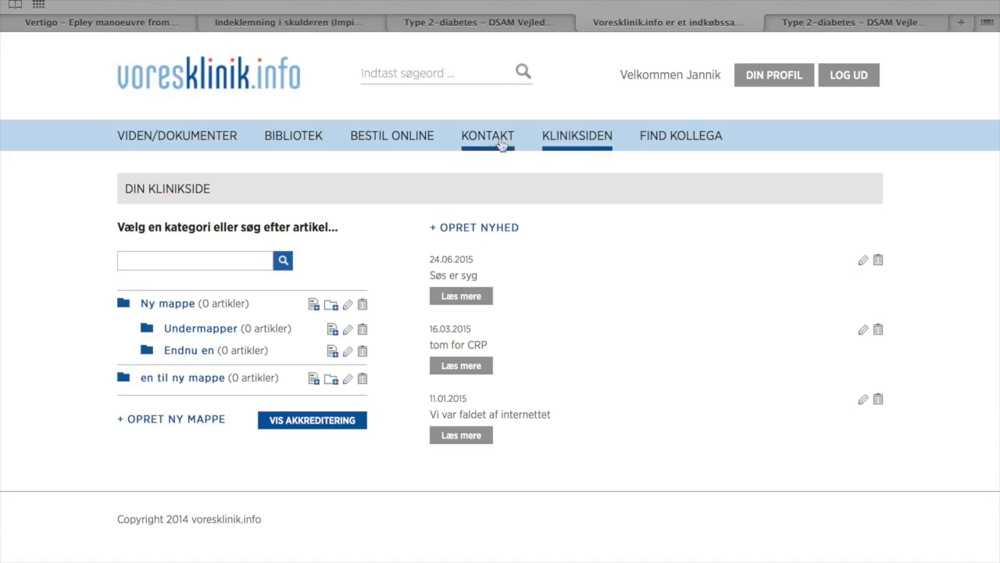
# - Open the Viden/Dokumenter section and look through its folders, including "Organisering", "Patientbehandling" and "Link til DDKM"
pyautogui.click(159, 139)
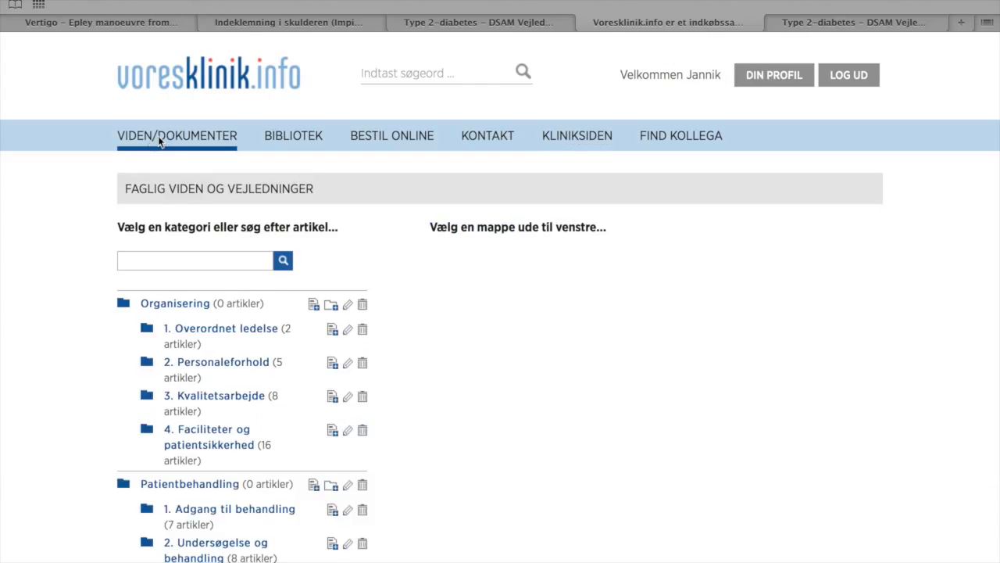
pyautogui.scroll(-2, 73, 391)
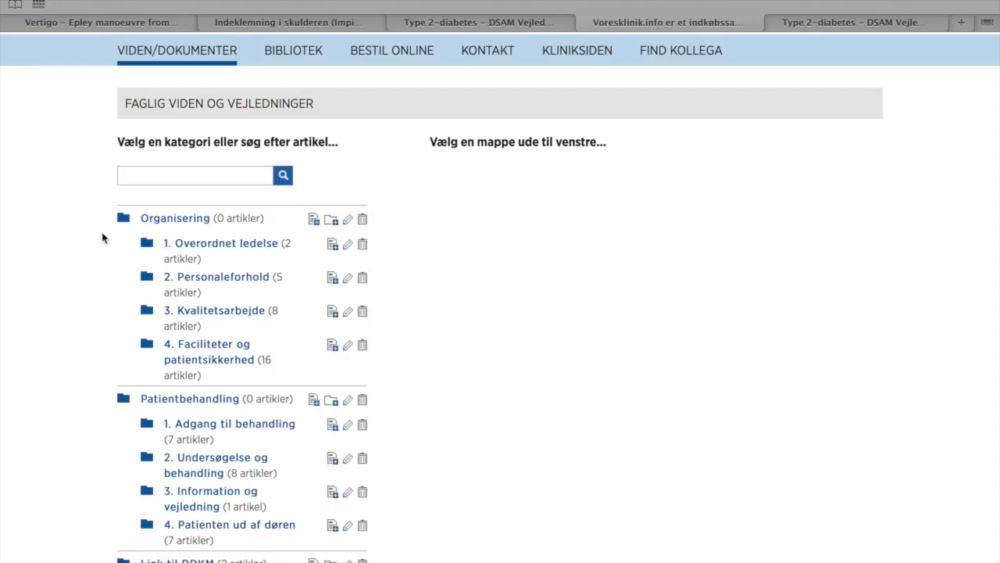
pyautogui.scroll(-1, 83, 305)
pyautogui.scroll(-2, 84, 305)
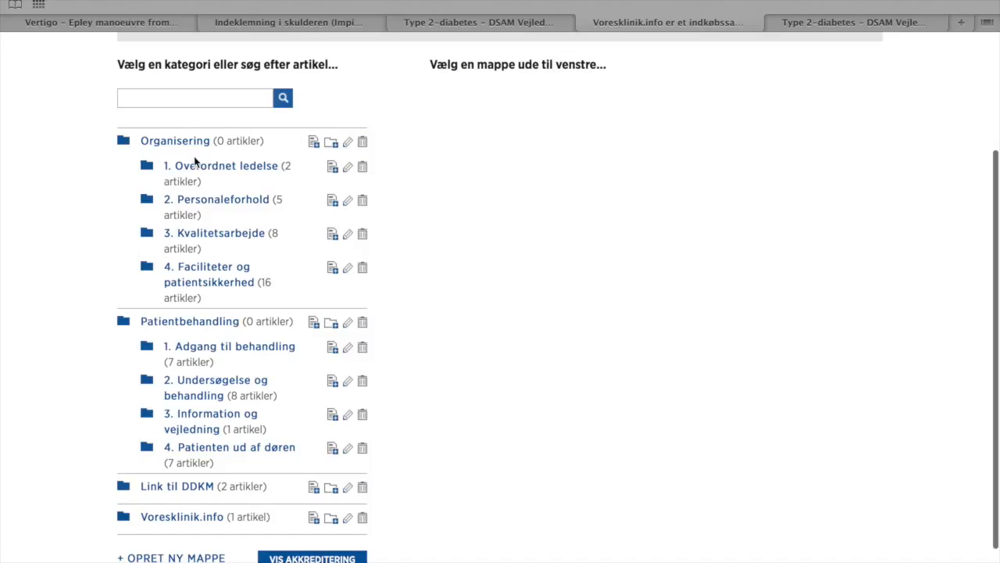
pyautogui.scroll(-2, 89, 444)
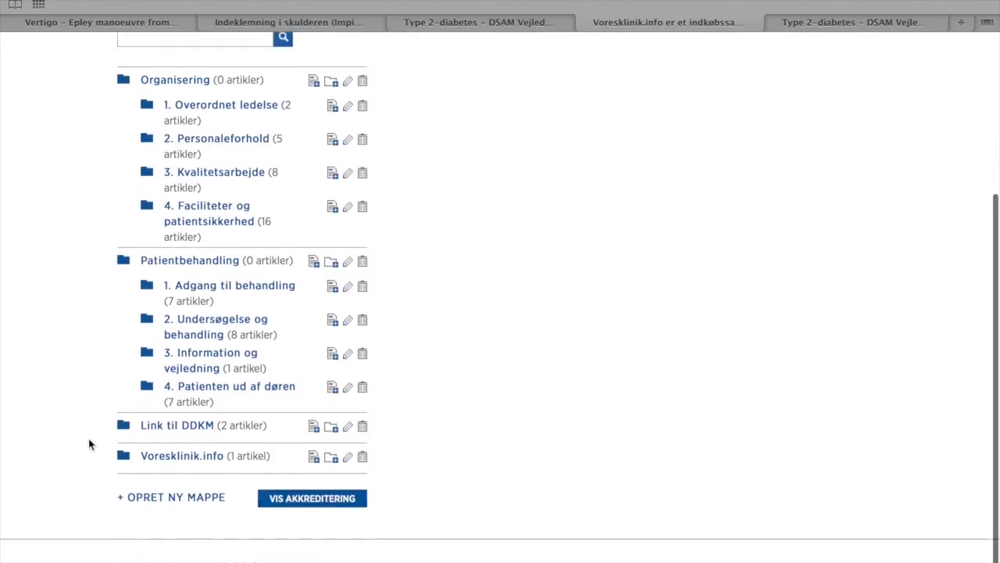
pyautogui.scroll(2, 89, 444)
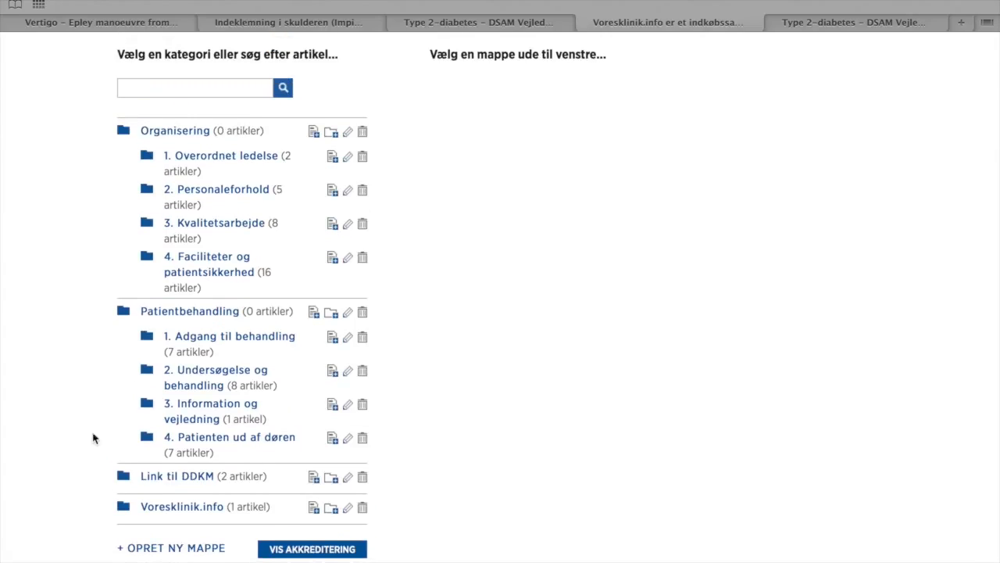
pyautogui.scroll(-2, 104, 395)
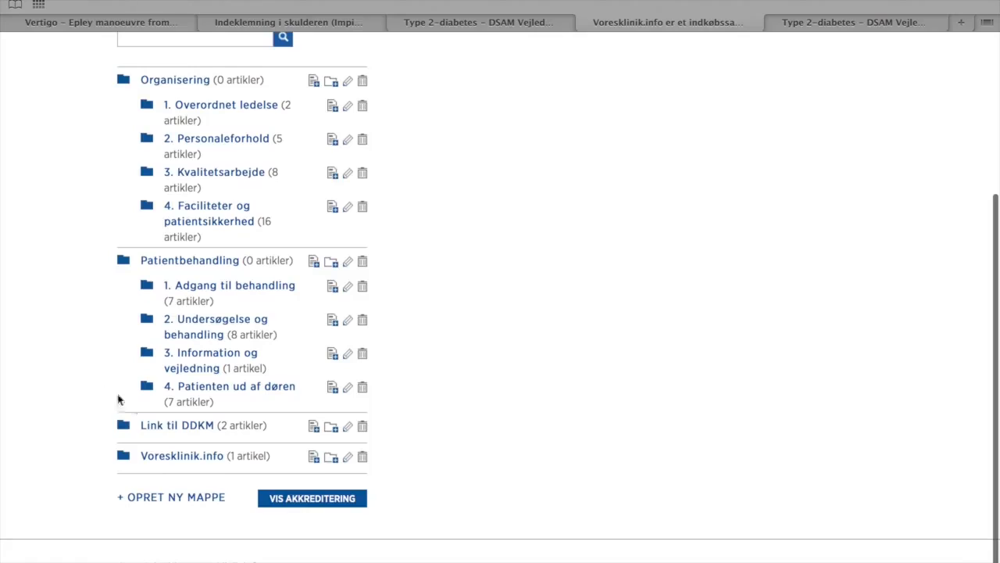
# - Show the Viden/Dokumenter folders by accreditation standard and list the documents under 1.3 "Utilsigtede hændelser"
pyautogui.click(296, 504)
pyautogui.scroll(-4, 266, 451)
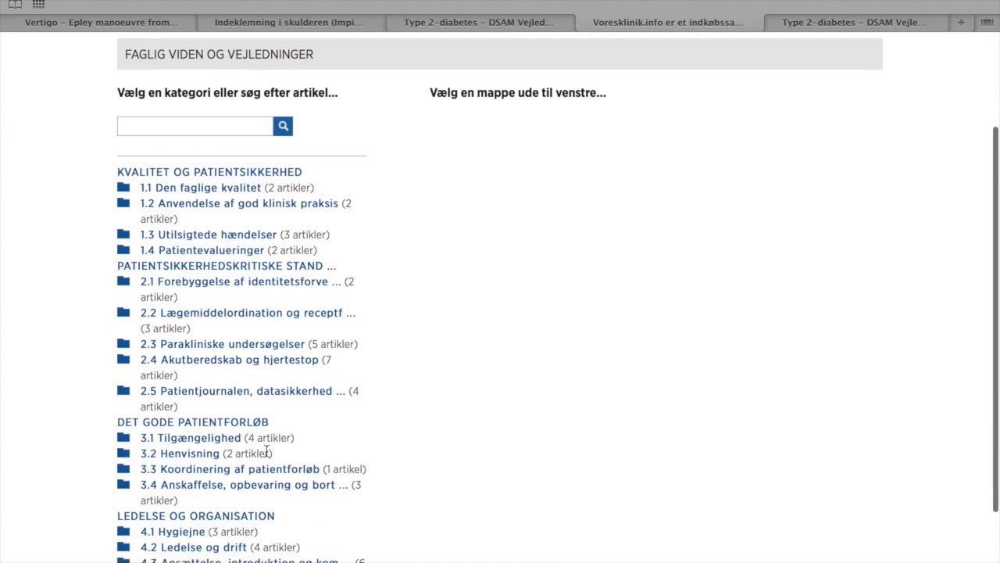
pyautogui.scroll(-2, 267, 452)
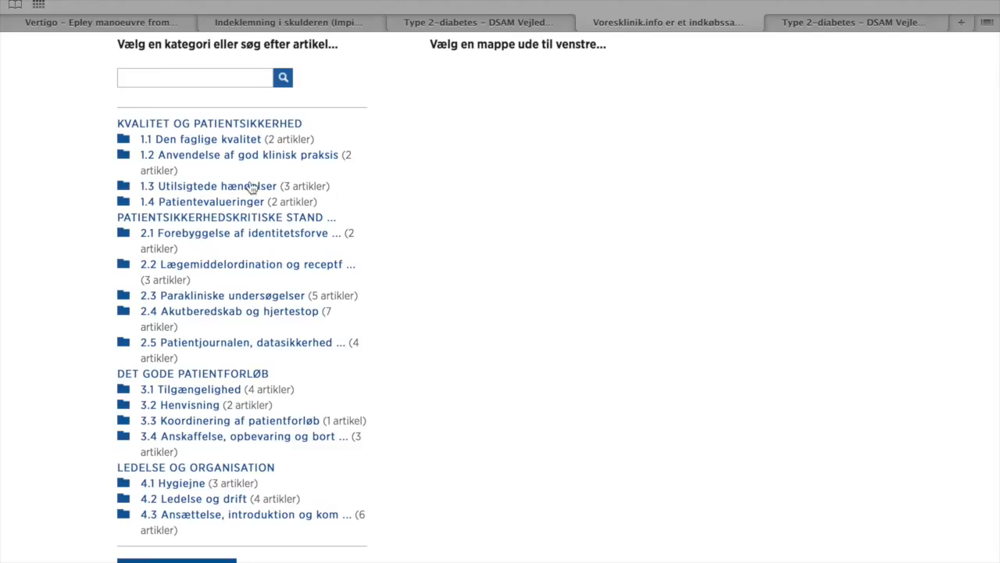
pyautogui.click(223, 187)
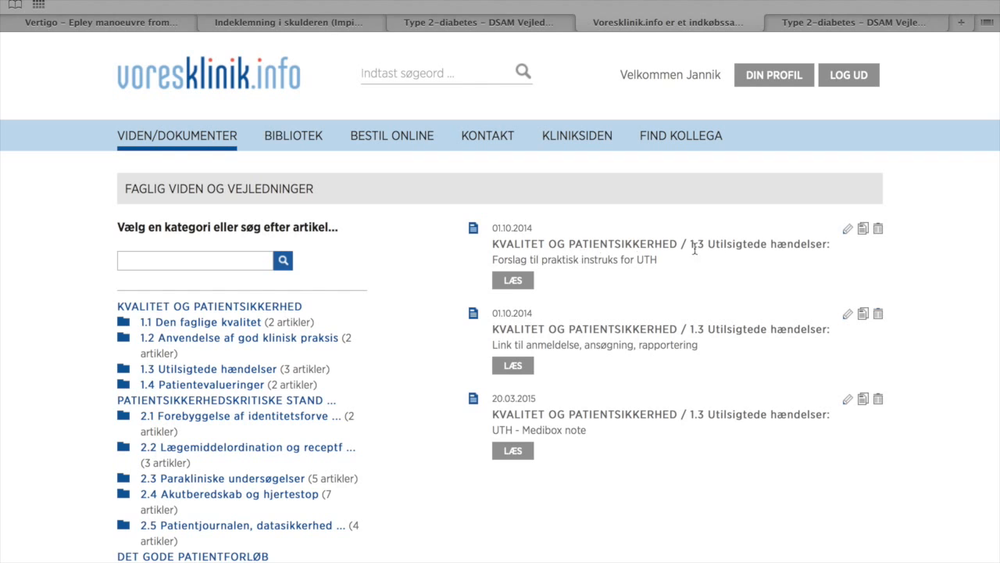
# - Open and read the document "Forslag til praktisk instruks for UTH", and return to the document list
pyautogui.scroll(-5, 554, 387)
pyautogui.scroll(4, 557, 400)
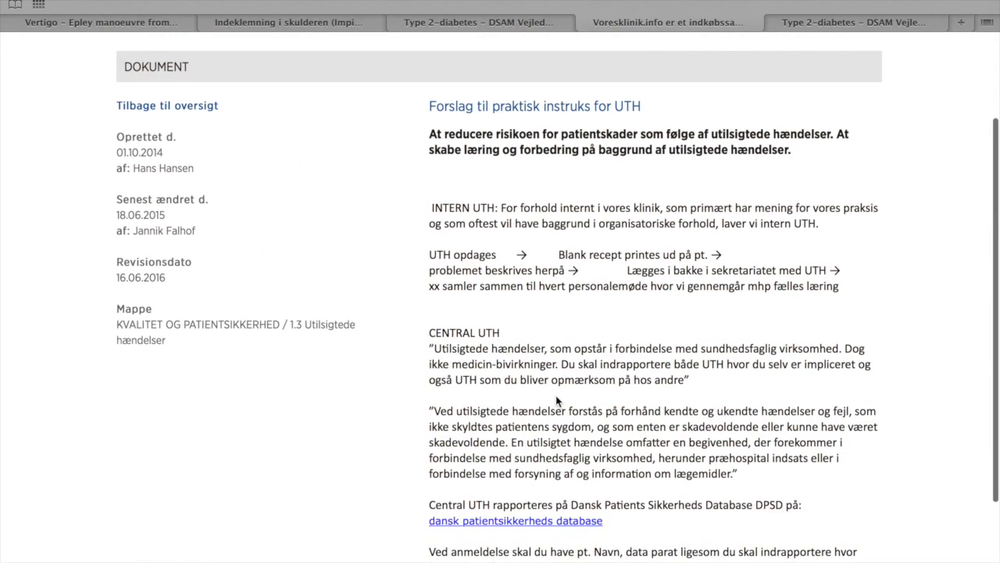
pyautogui.scroll(-3, 557, 383)
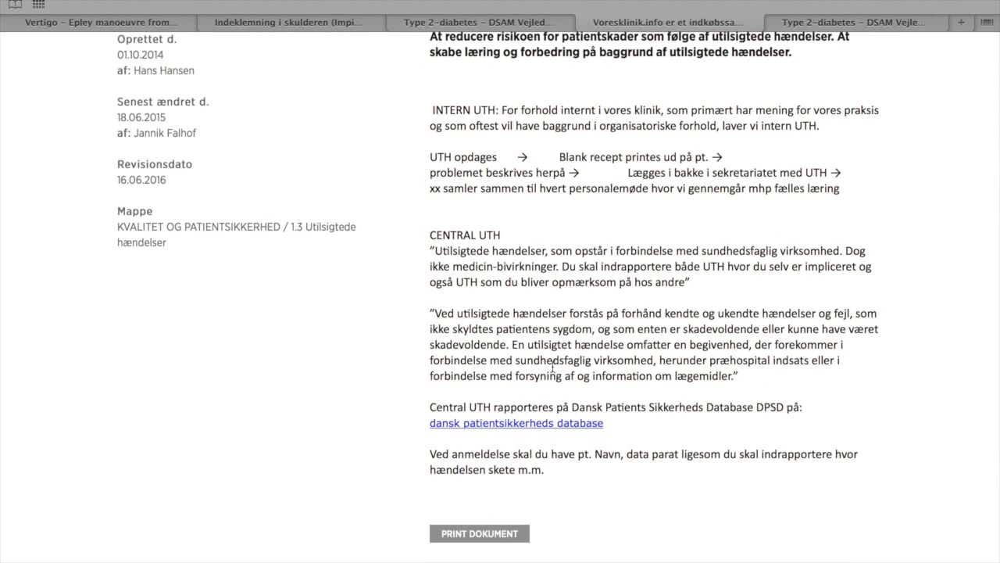
pyautogui.scroll(4, 551, 373)
pyautogui.click(158, 170)
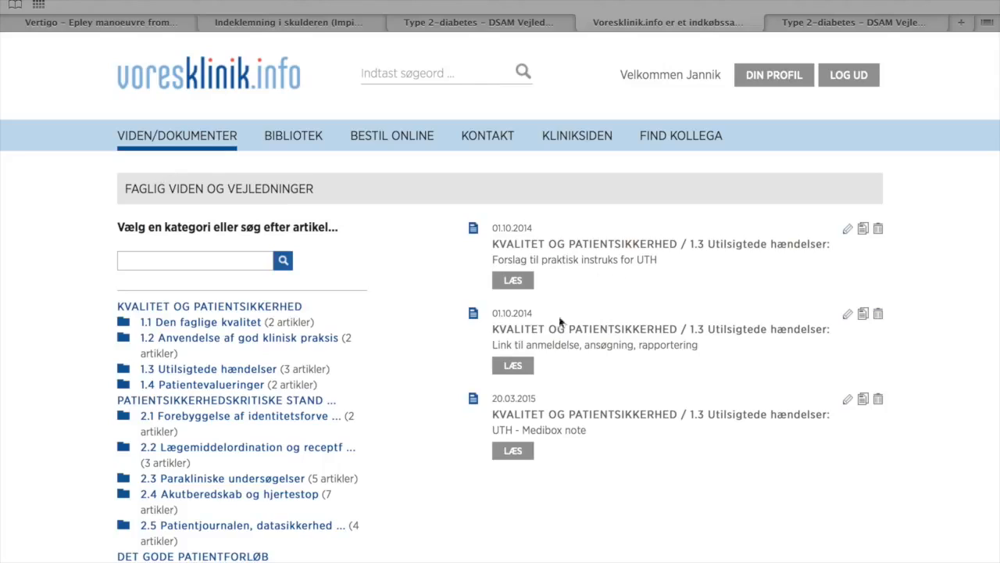
# - Copy "Forslag til praktisk instruks for UTH" to the clinic page, assign it to the folder "Endnu en" and save it
pyautogui.click(863, 233)
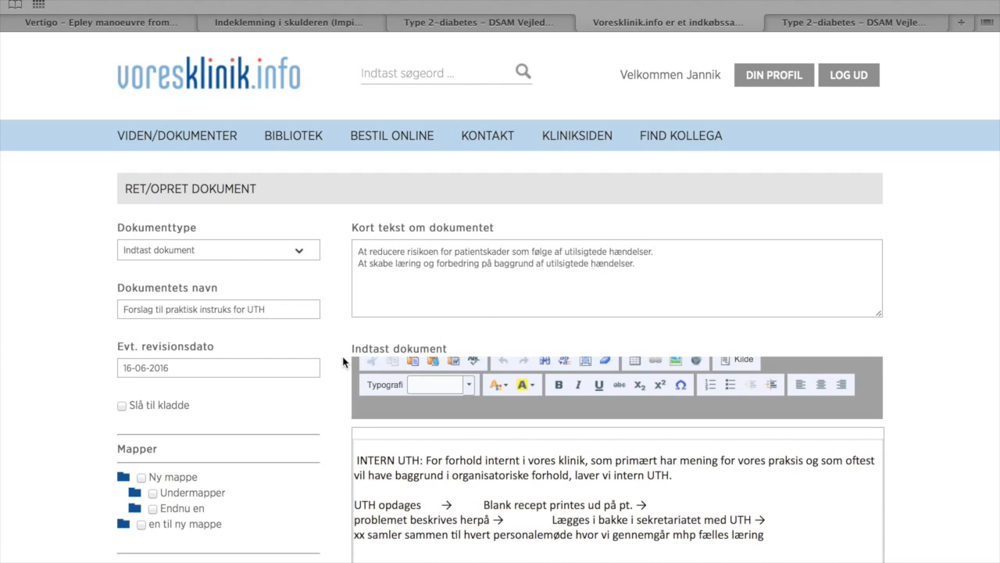
pyautogui.scroll(-5, 347, 360)
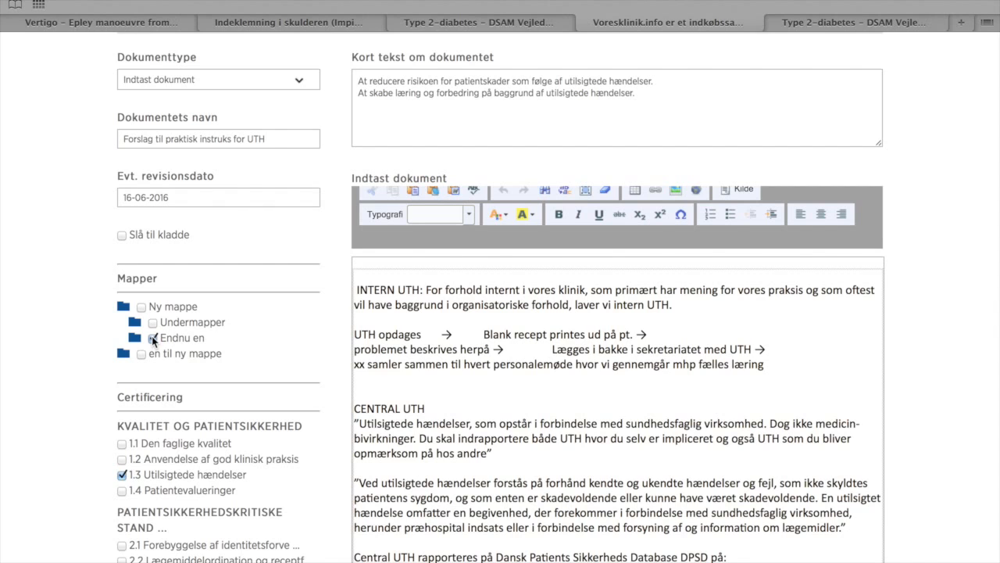
pyautogui.scroll(-3, 153, 340)
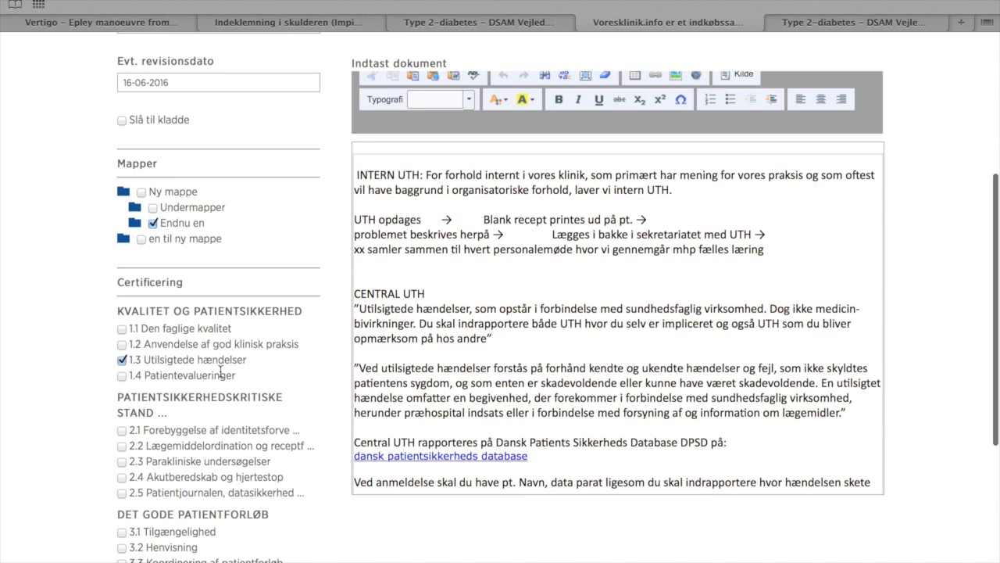
pyautogui.scroll(-8, 208, 374)
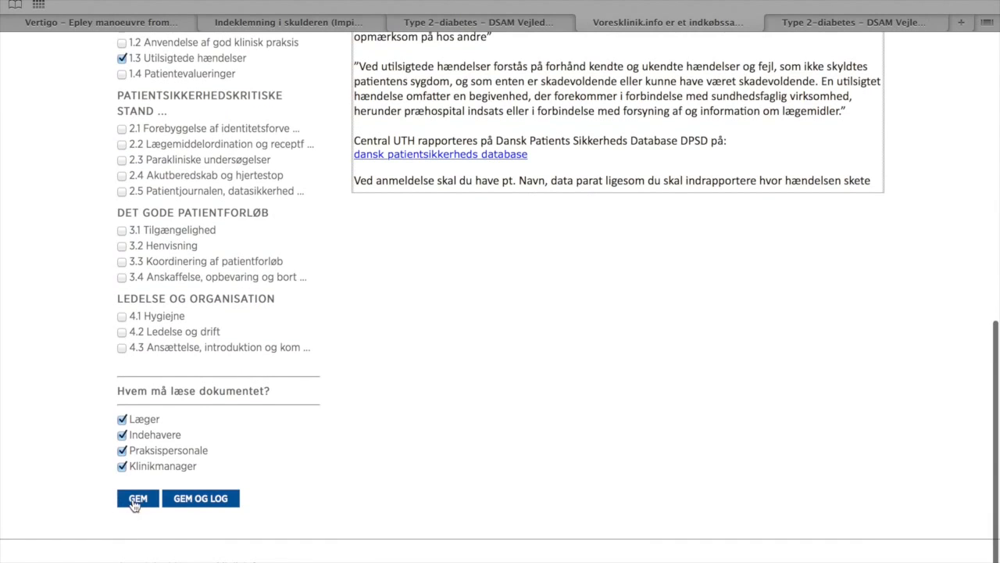
pyautogui.click(134, 500)
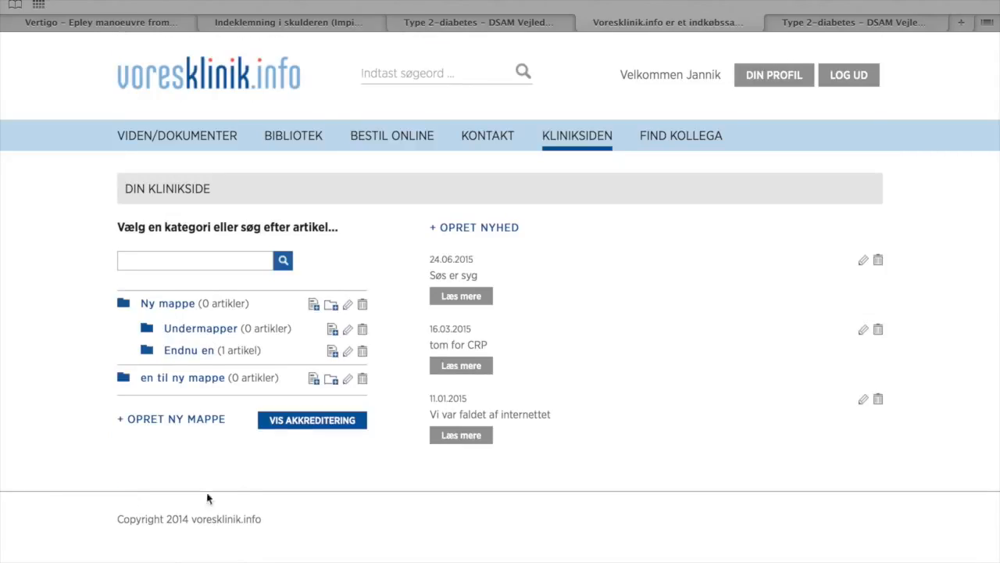
# - Check the copied UTH document in "Endnu en" and under accreditation standard 1.3 "Utilsigtede hændelser", and return to the clinic page overview
pyautogui.click(196, 352)
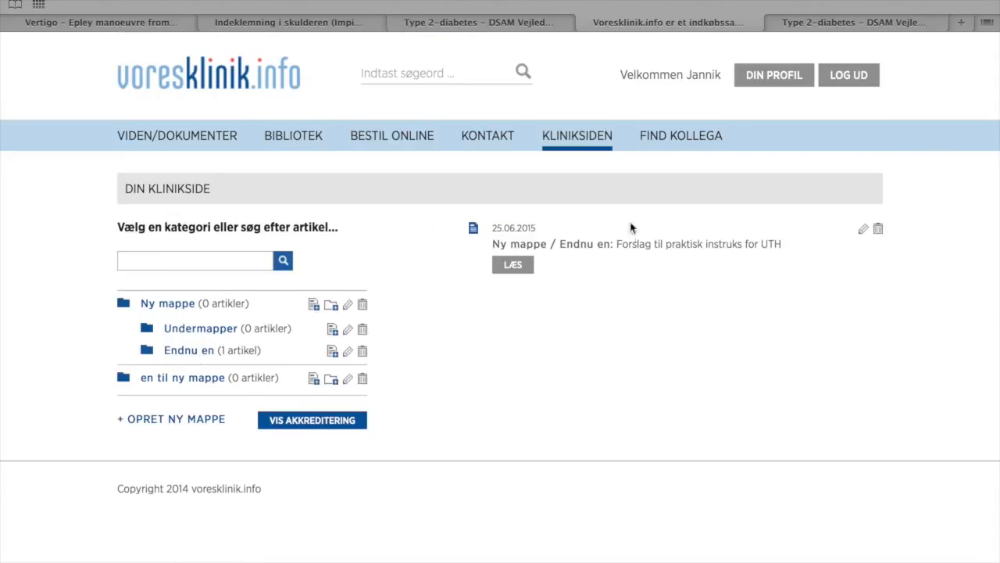
pyautogui.click(312, 420)
pyautogui.scroll(-3, 311, 426)
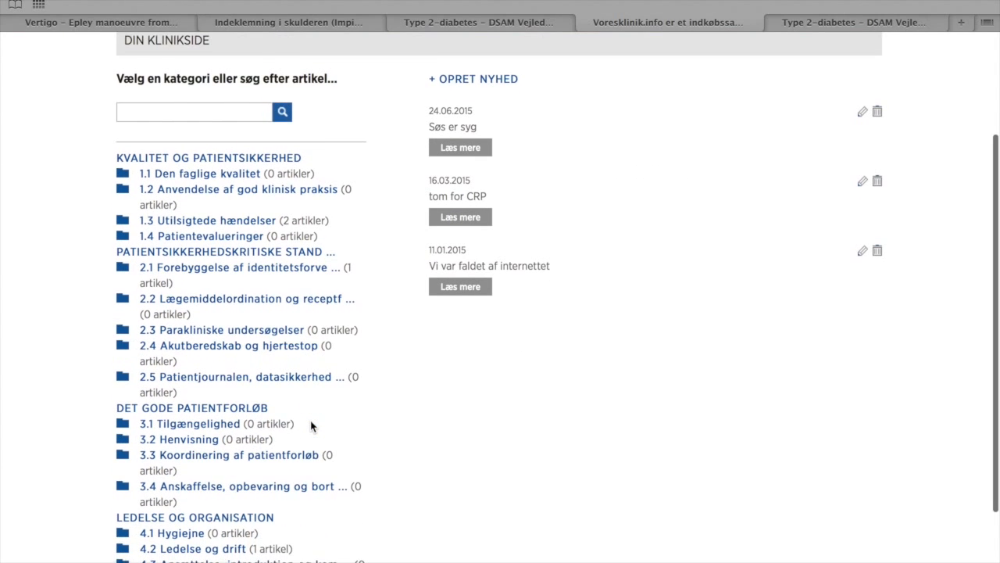
pyautogui.click(239, 215)
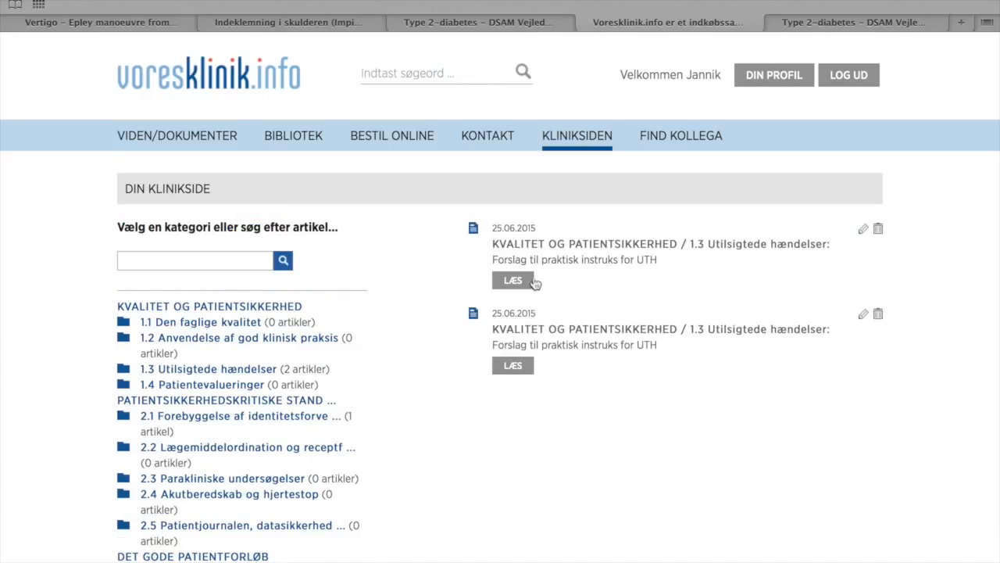
pyautogui.scroll(-1, 320, 467)
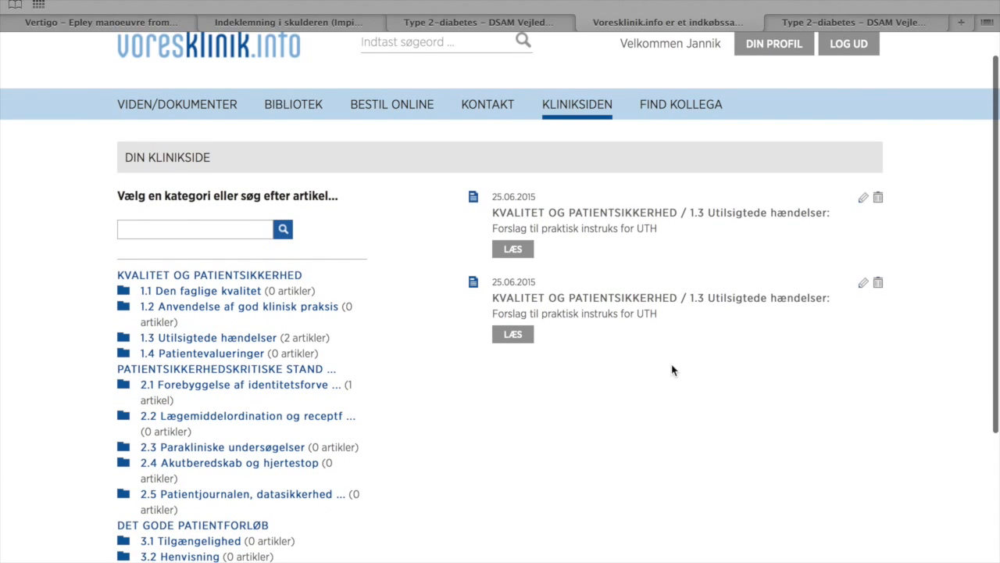
pyautogui.scroll(-5, 217, 317)
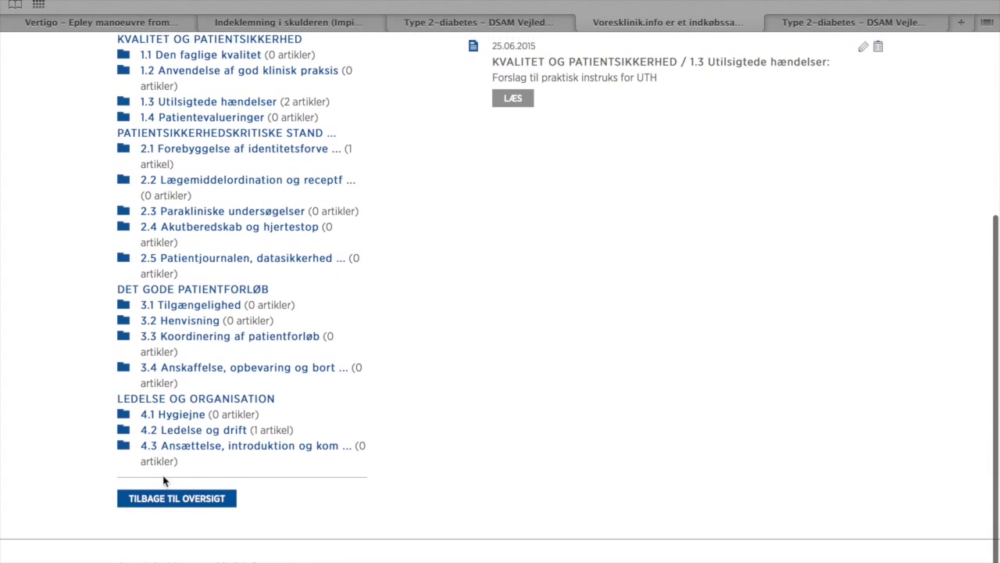
pyautogui.click(161, 501)
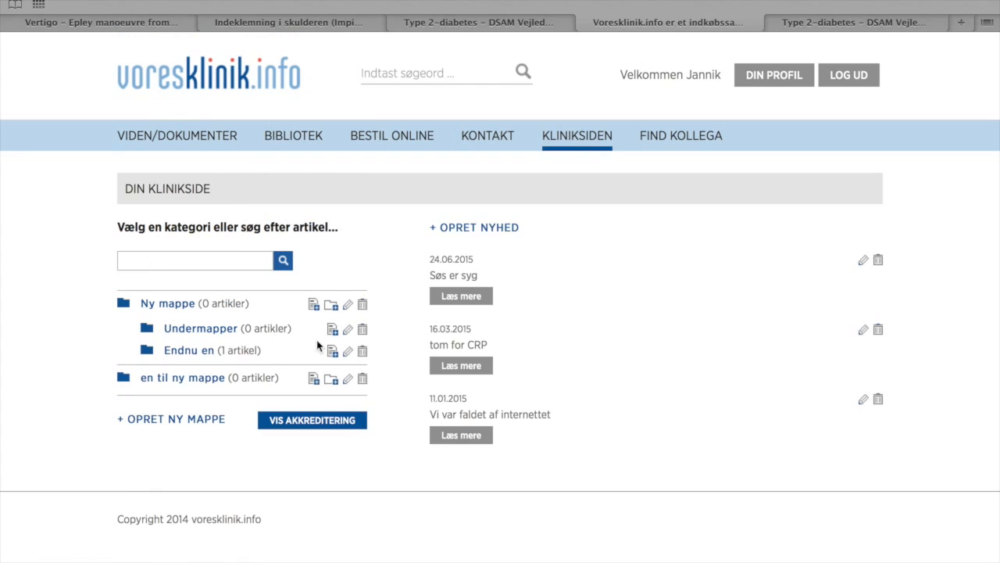
# - Search the Viden/Dokumenter section for "uth" and look through the listed documents
pyautogui.click(174, 139)
pyautogui.scroll(-3, 162, 417)
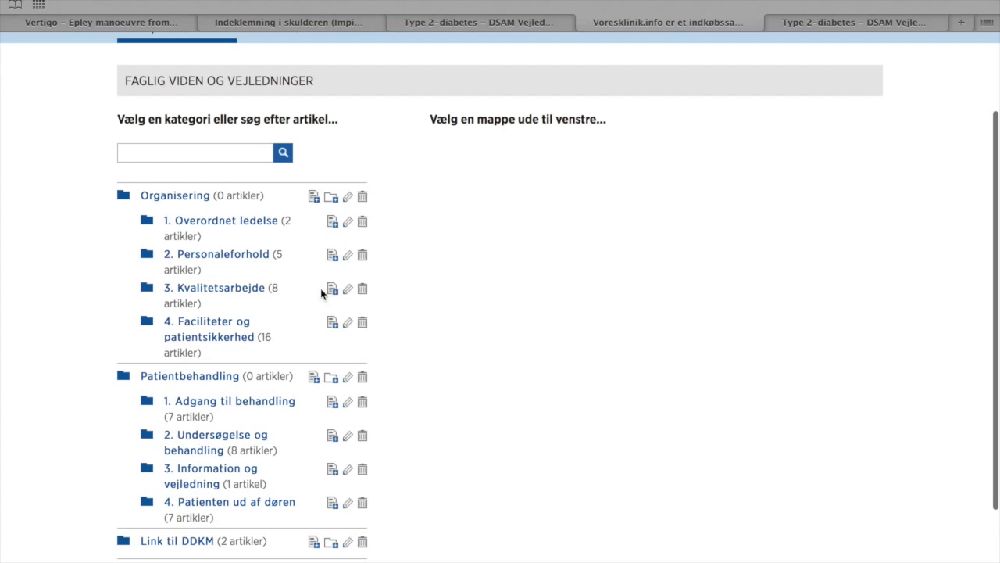
pyautogui.scroll(-3, 304, 282)
pyautogui.scroll(6, 304, 282)
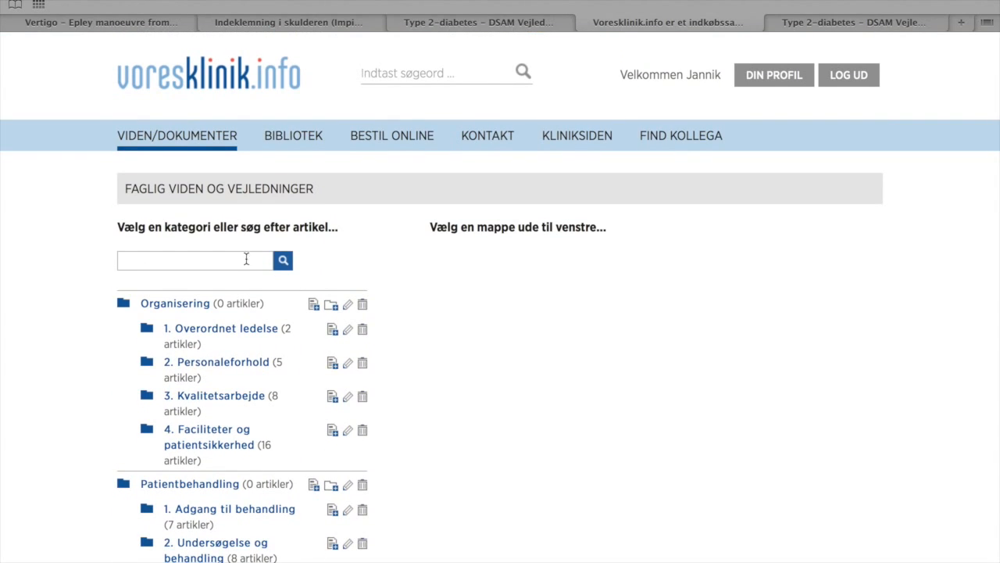
pyautogui.click(129, 262)
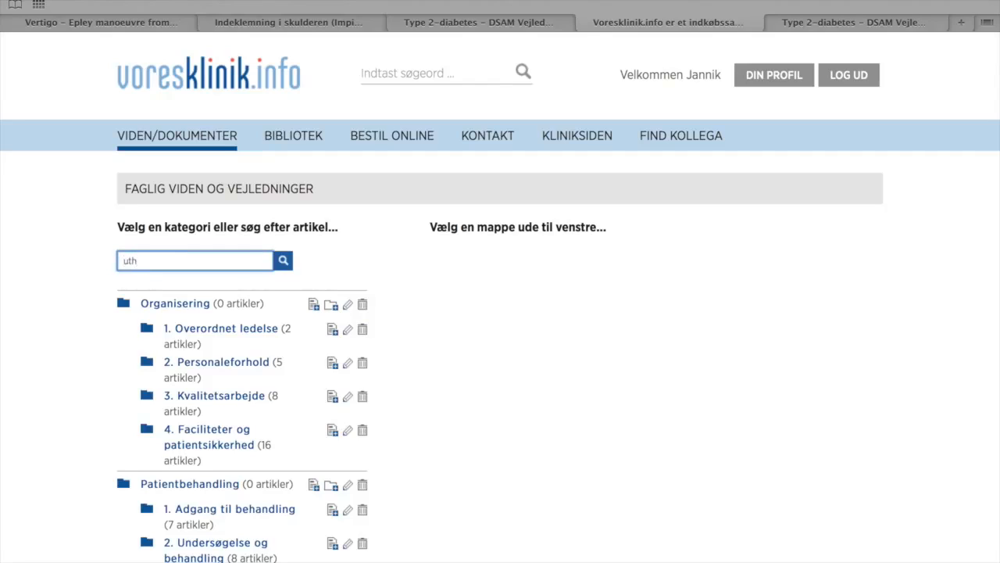
pyautogui.press('Return')
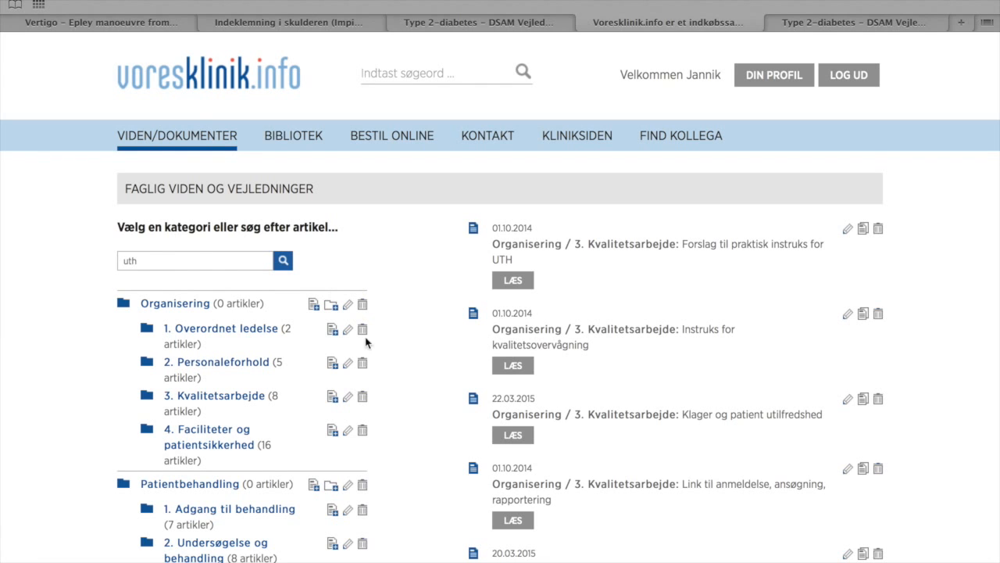
pyautogui.scroll(-5, 447, 457)
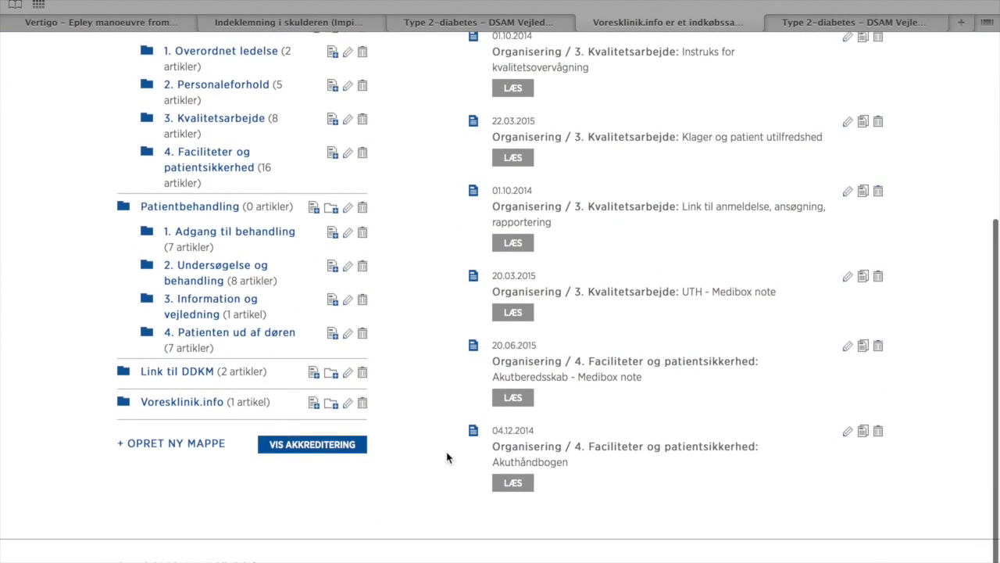
pyautogui.scroll(4, 447, 457)
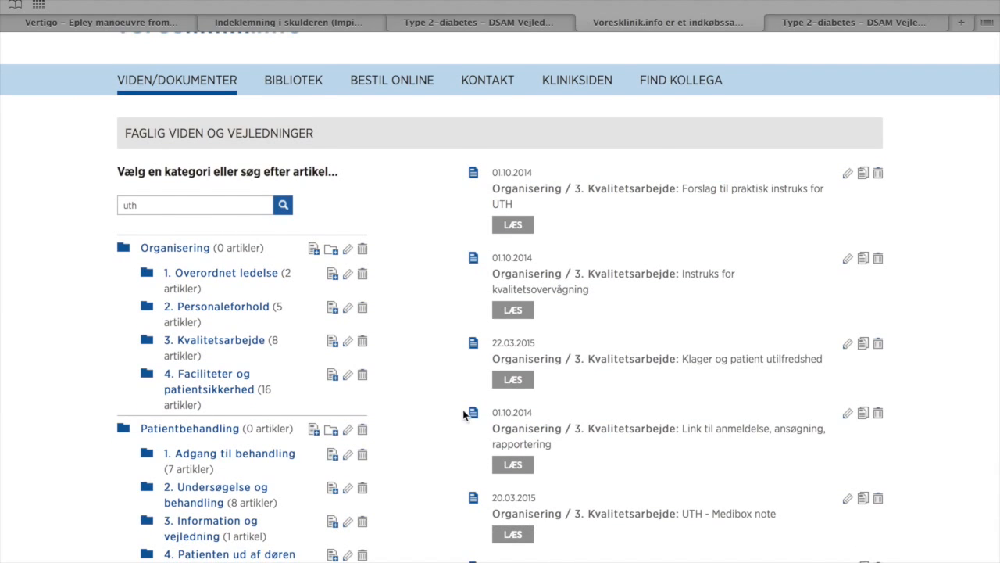
pyautogui.scroll(2, 463, 415)
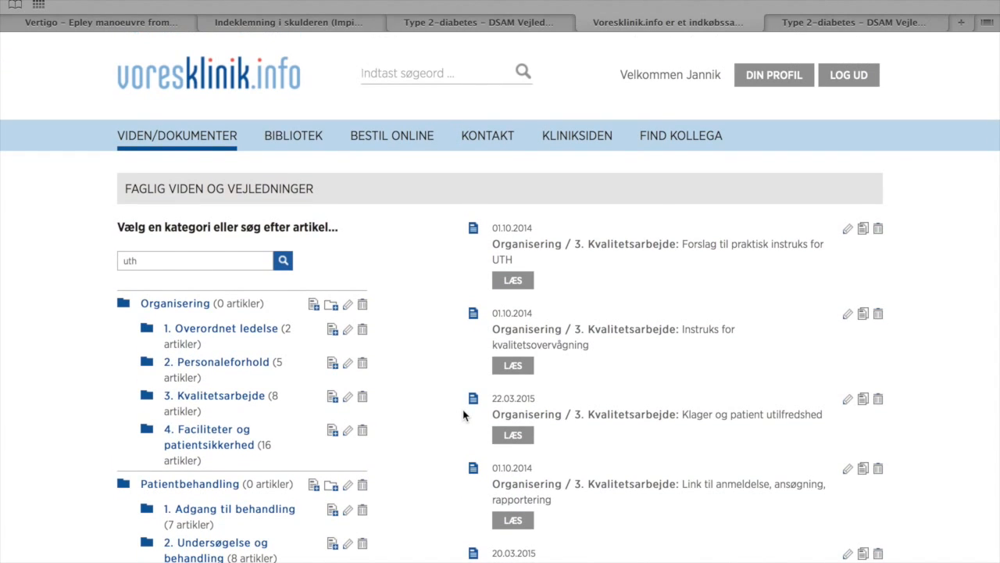
pyautogui.scroll(-3, 464, 415)
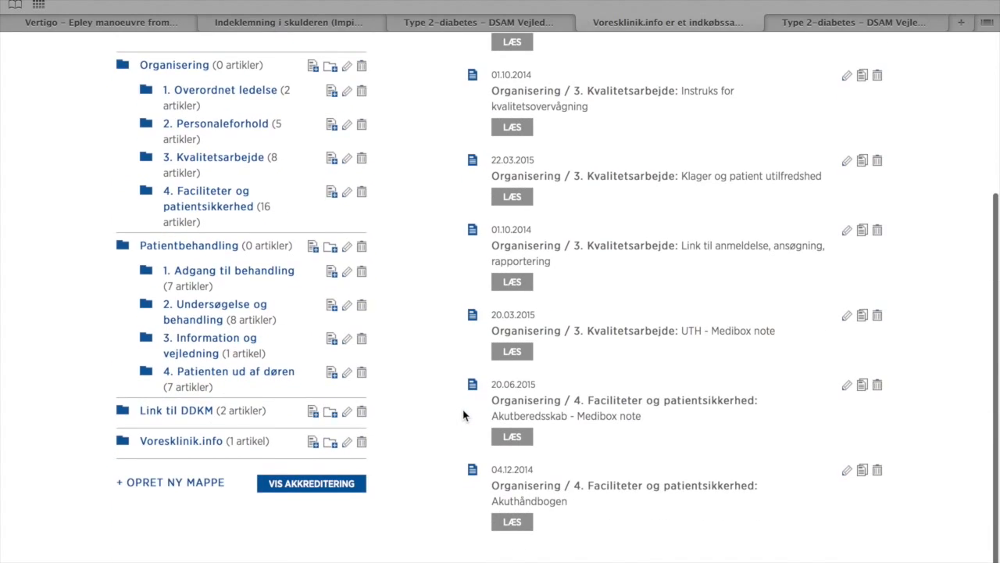
pyautogui.scroll(3, 464, 415)
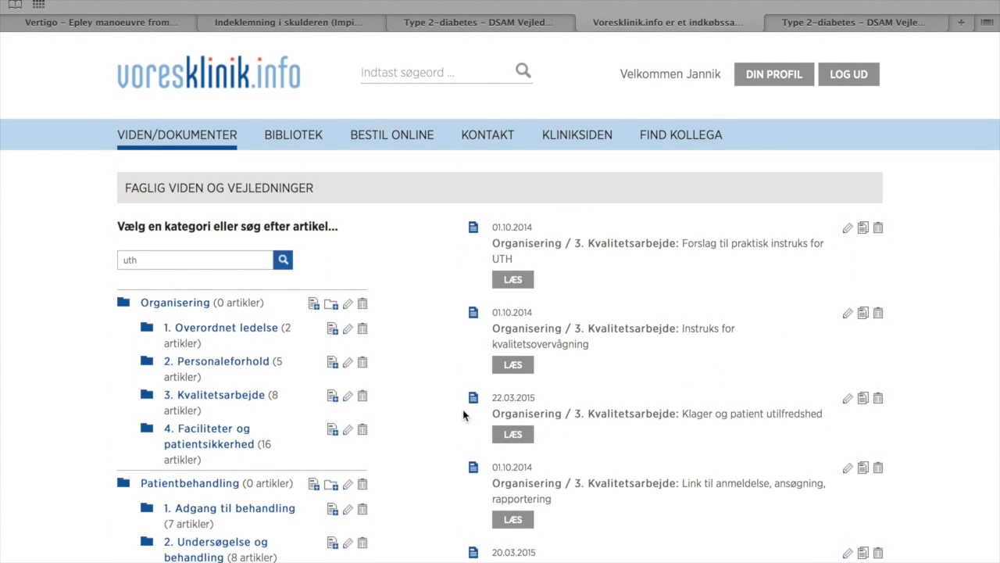